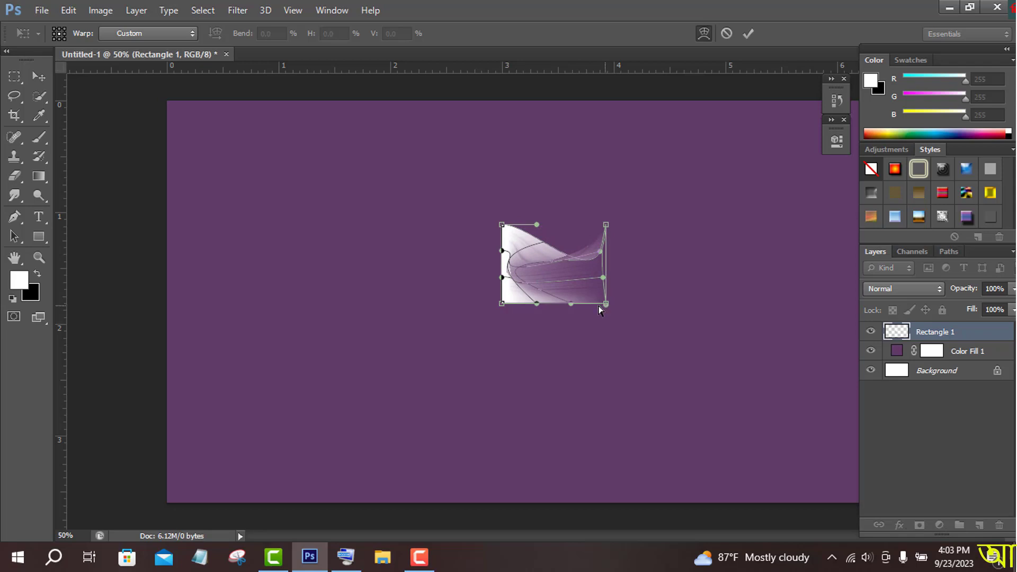
- Finish warping the white rectangle into a petal by pulling the bottom edge's handle to the upper-right corner and bulging its left edge outward
left_click_drag(536, 304, 609, 228)
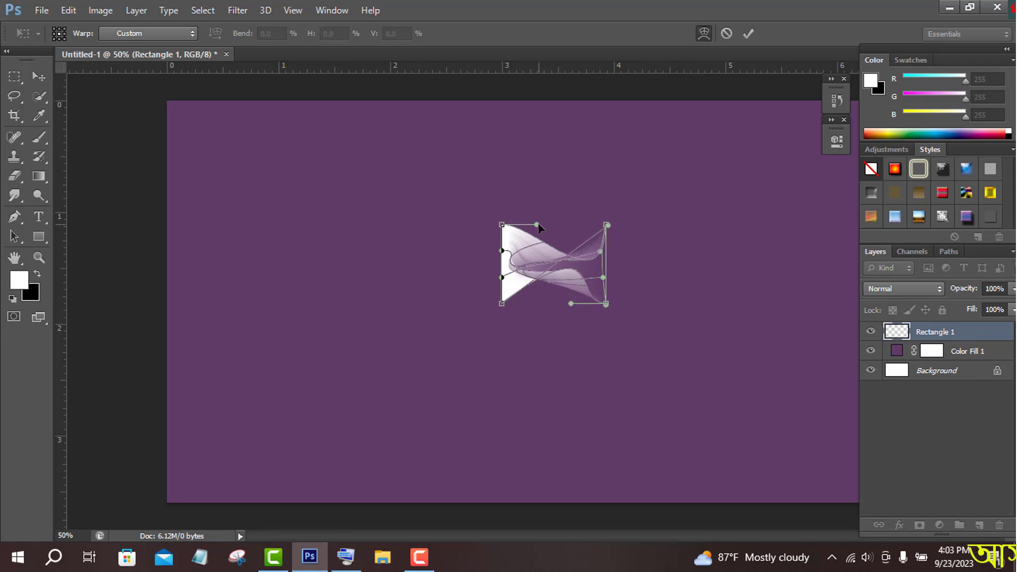
left_click_drag(497, 254, 472, 266)
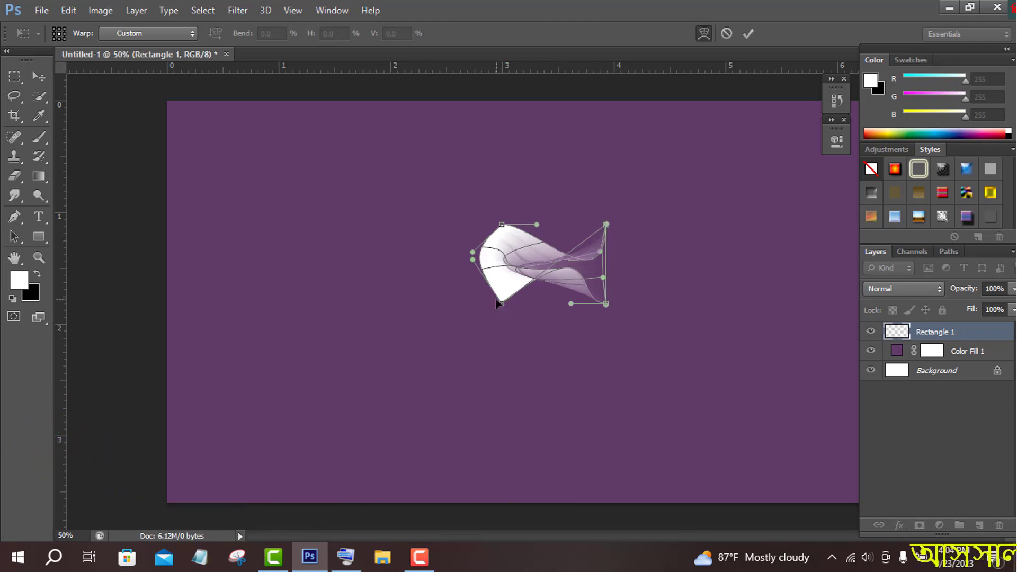
left_click_drag(473, 260, 452, 284)
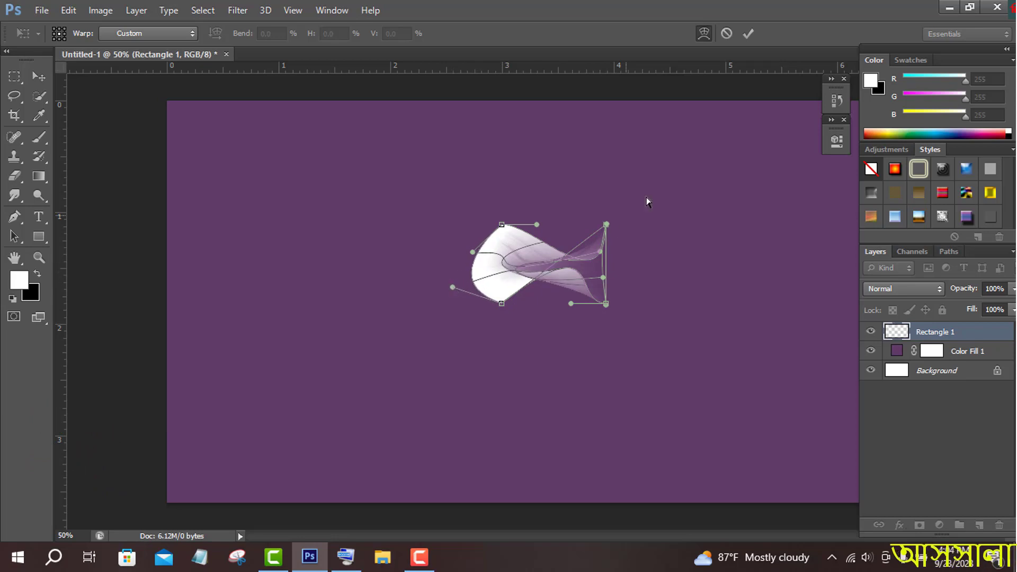
left_click(748, 33)
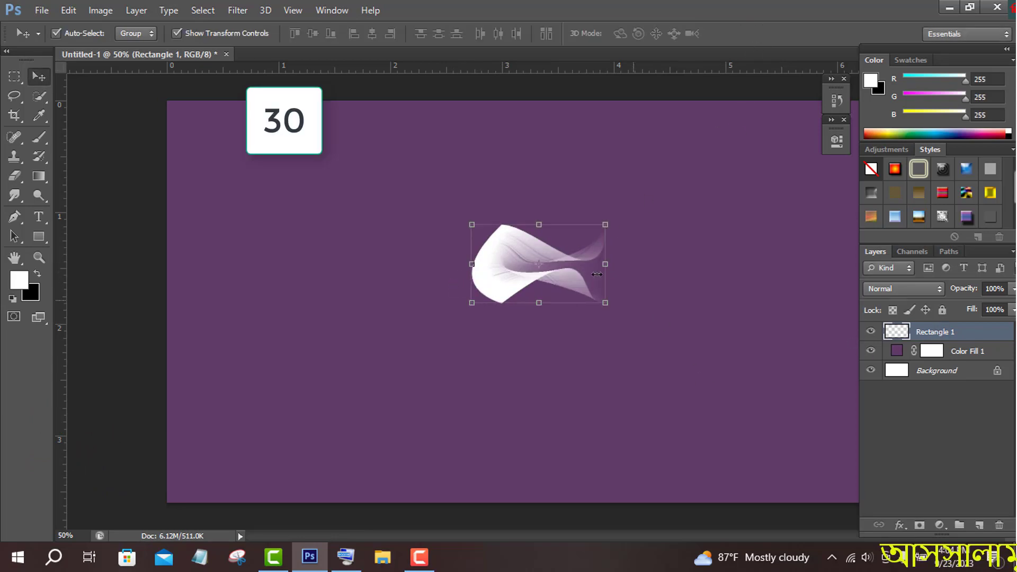
- Move the petal to the left part of the canvas and rotate it about 27.6° clockwise
left_click_drag(517, 281, 317, 268)
key("ctrl+t")
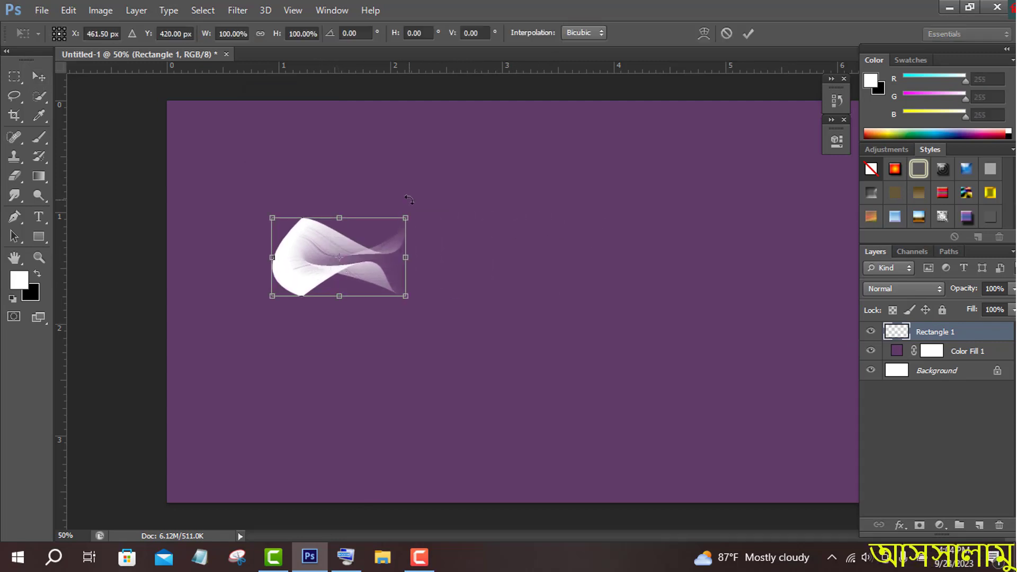
left_click_drag(411, 210, 419, 250)
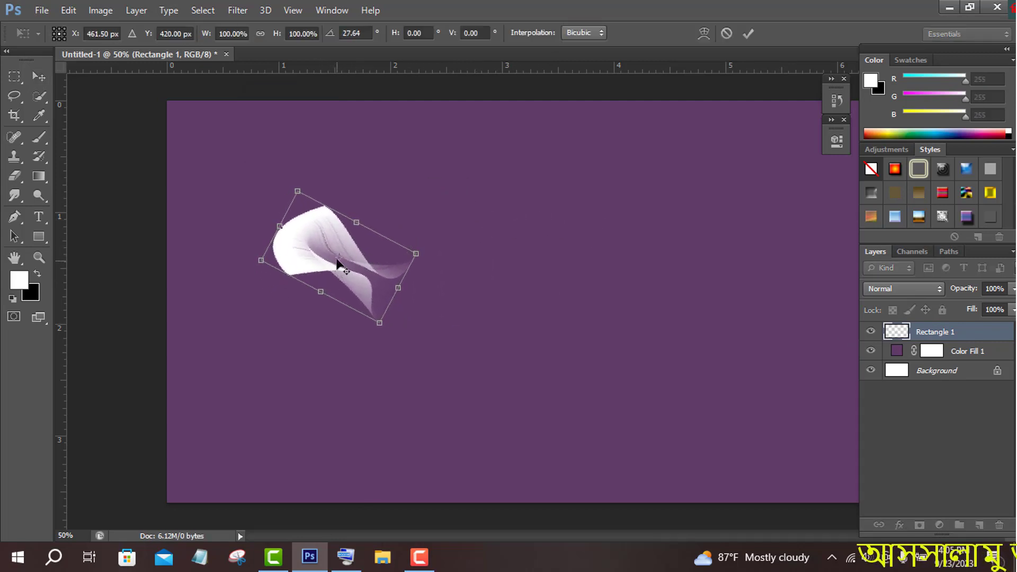
key("Escape")
- Duplicate the petal layer and set the copy's transform reference point on the middle of its bounding box's right edge
left_click_drag(997, 333, 983, 526)
key("ctrl+t")
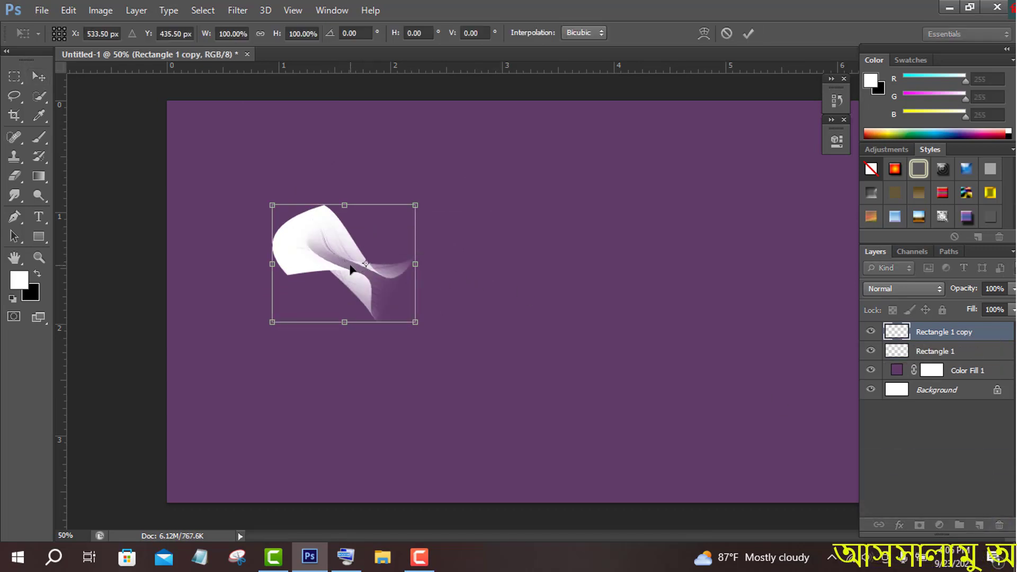
left_click_drag(366, 265, 415, 264)
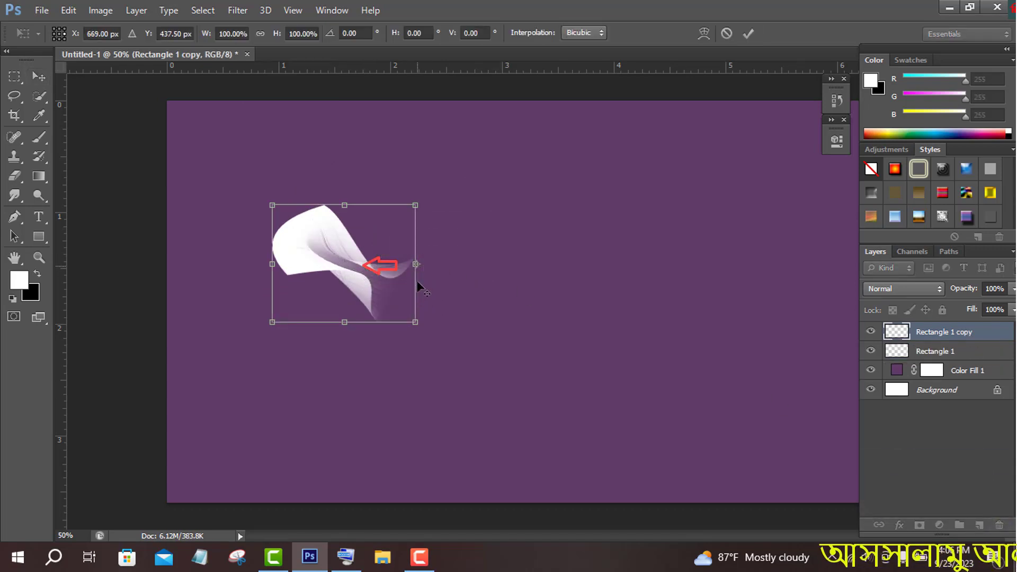
- Rotate the duplicated petal by 40° around the relocated reference point and apply the transform
left_click(353, 559)
left_click(349, 34)
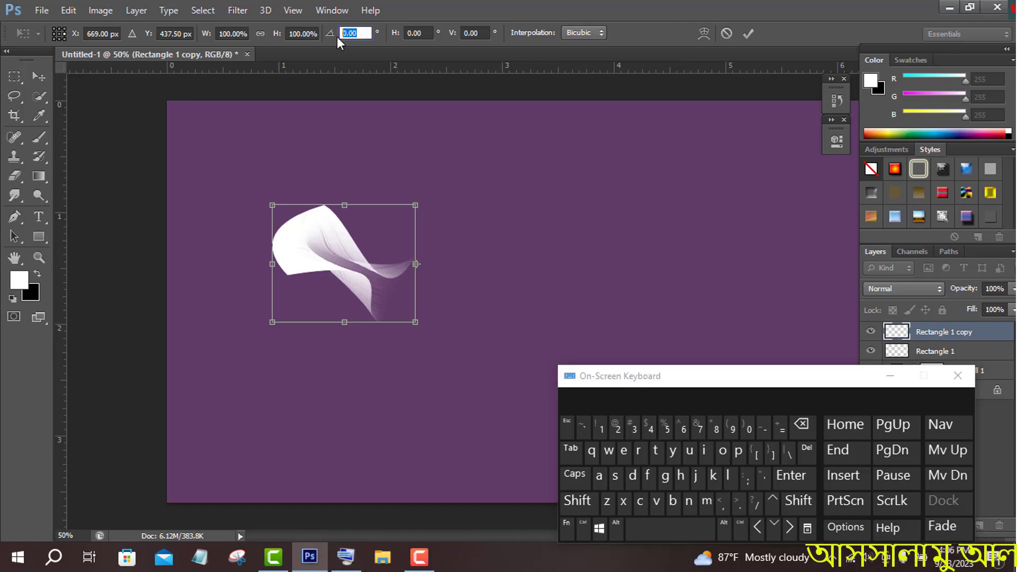
left_click(653, 428)
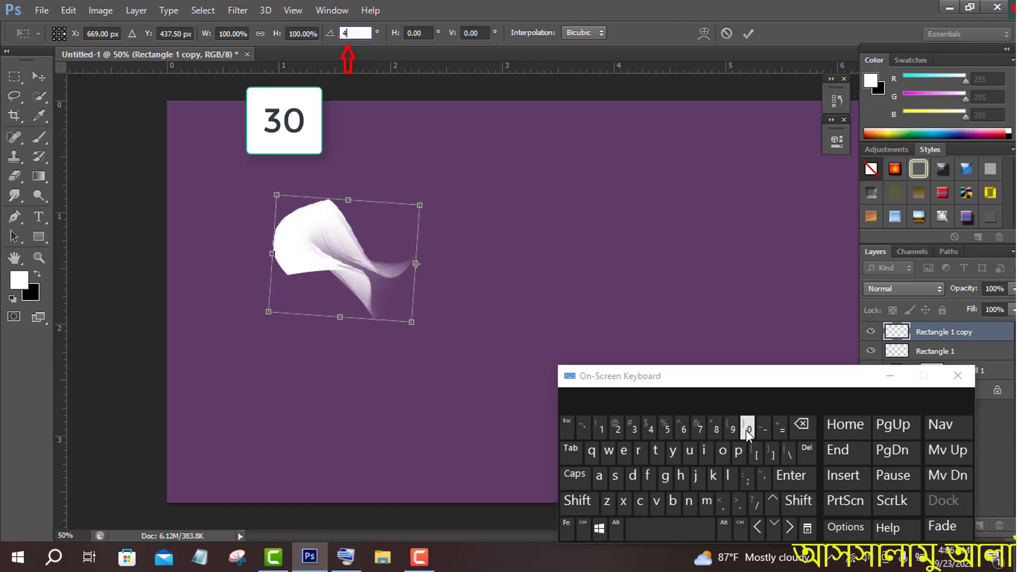
left_click(747, 428)
left_click(894, 375)
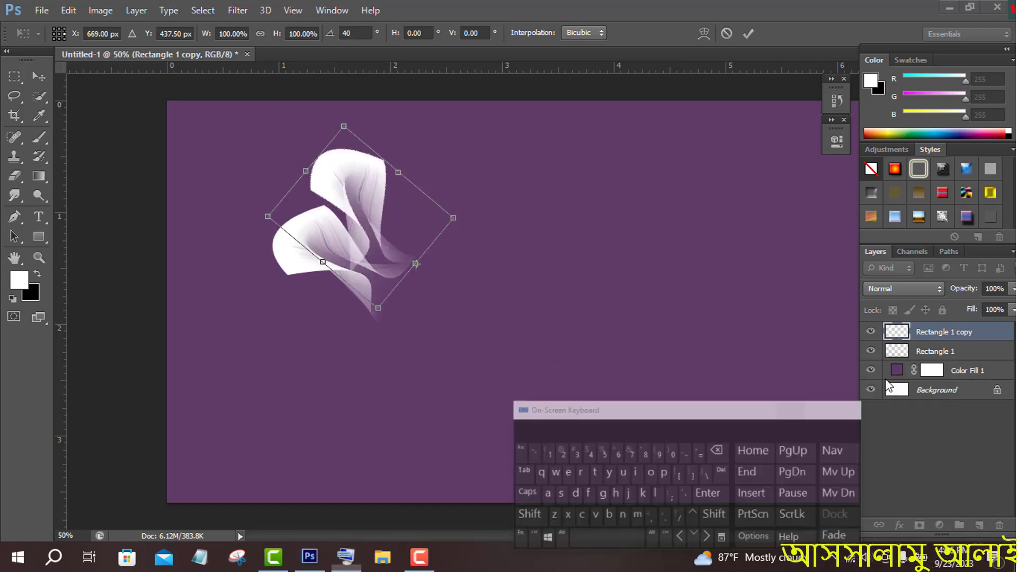
left_click(749, 33)
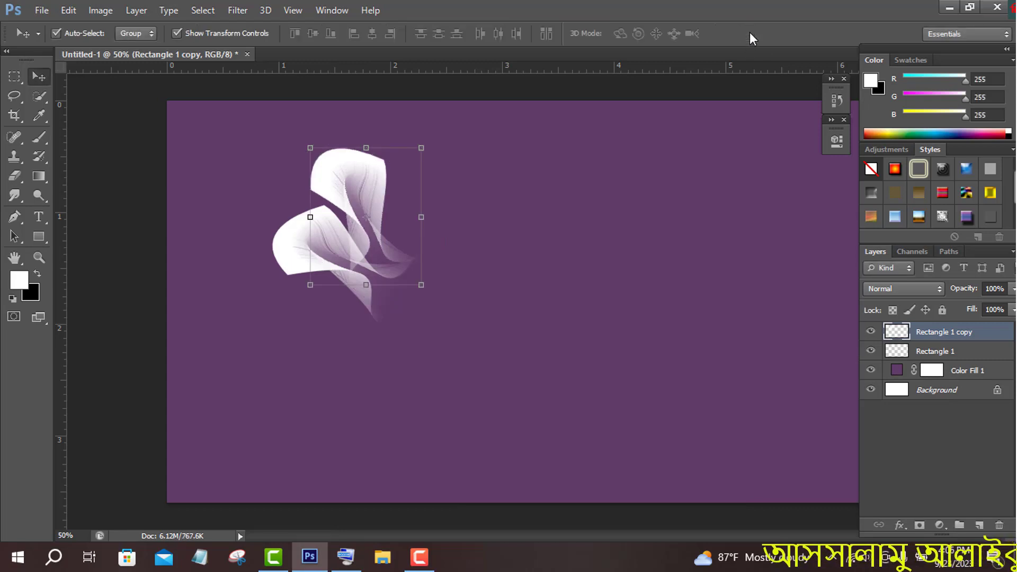
- Repeat the duplicate-and-rotate transform seven times to complete a circular flower of nine petals
key("ctrl+alt+shift+t")
key("ctrl+alt+shift+t")
key("ctrl+alt+shift+t")
key("ctrl+alt+shift+t")
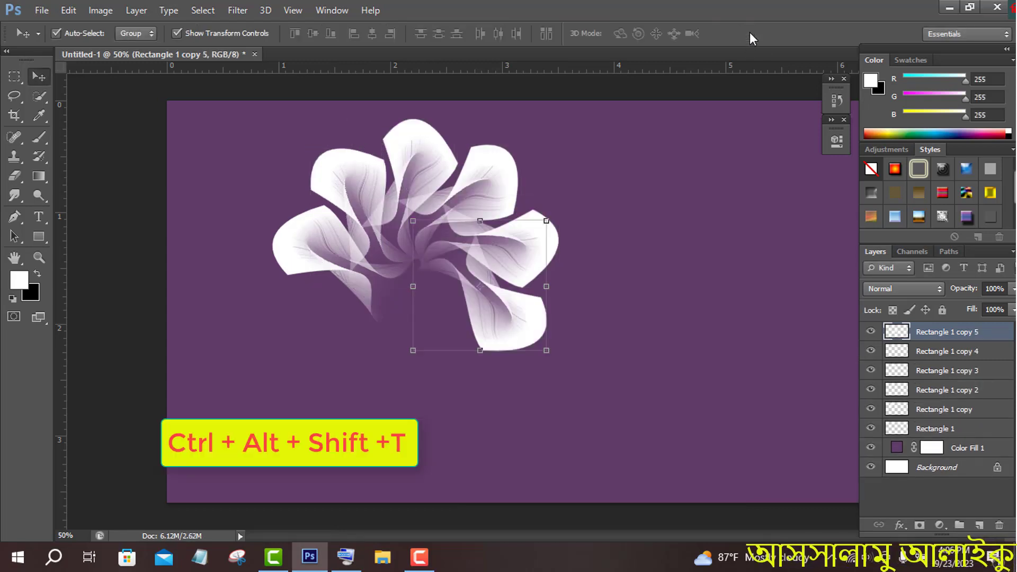
key("ctrl+alt+shift+t")
key("ctrl+alt+shift+t")
key("ctrl+alt+shift+t")
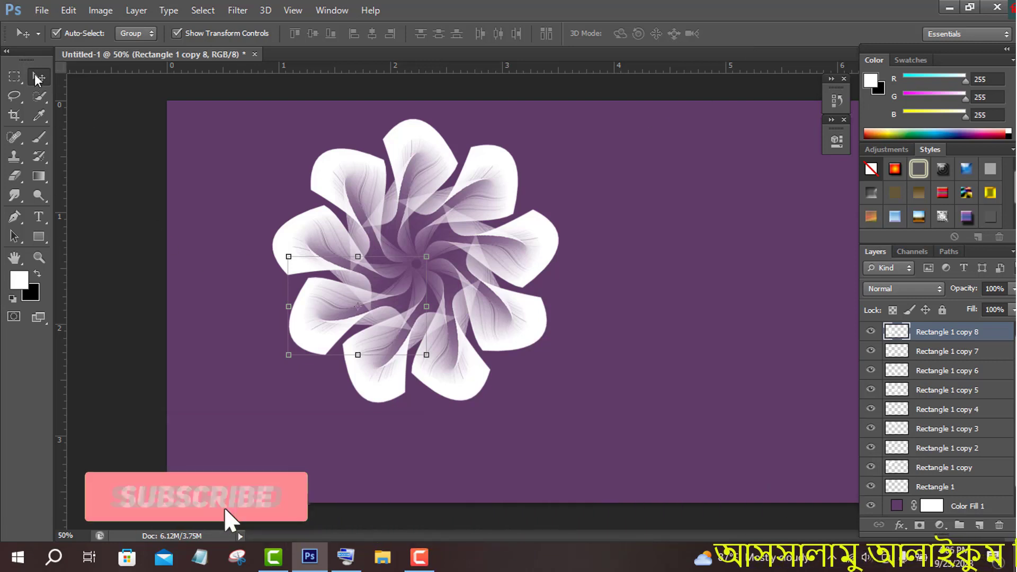
- Move the complete flower to the canvas's upper left and place a duplicate of it level at the upper right
left_click(954, 486, "shift")
left_click_drag(461, 250, 493, 217)
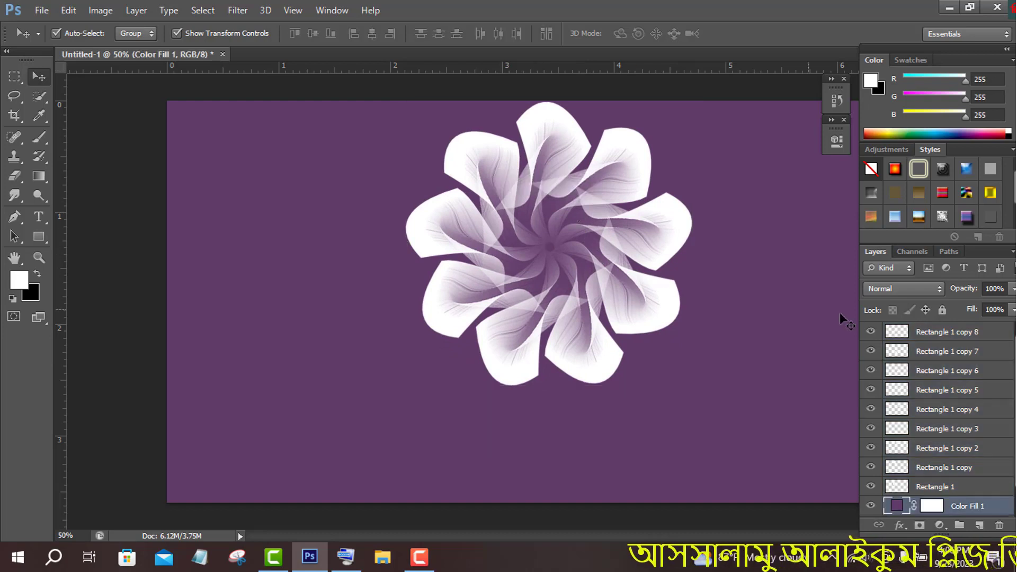
left_click(957, 333)
scroll(957, 333, "down", 1)
left_click(953, 469, "shift")
key("ctrl+t")
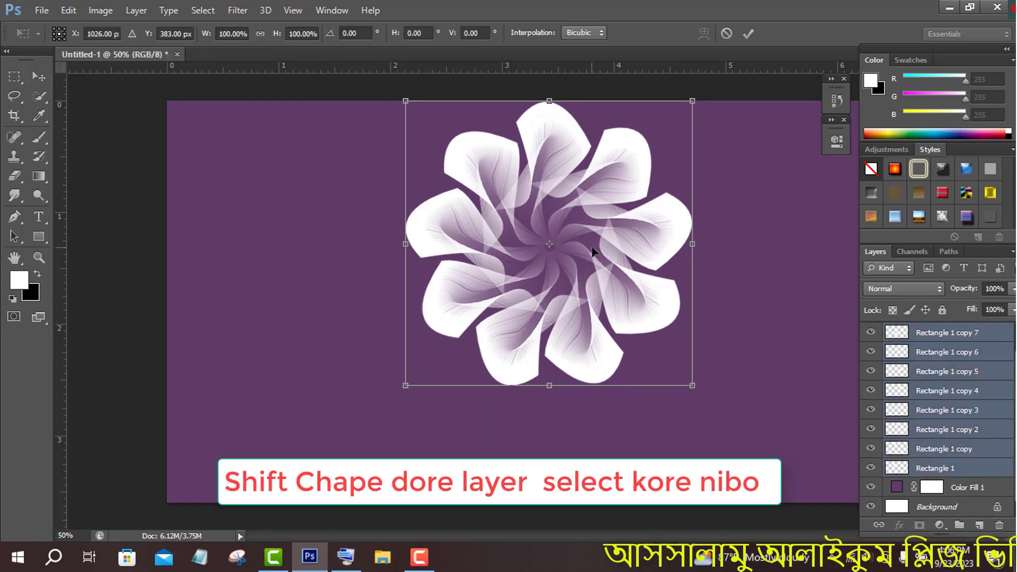
left_click_drag(593, 252, 348, 265)
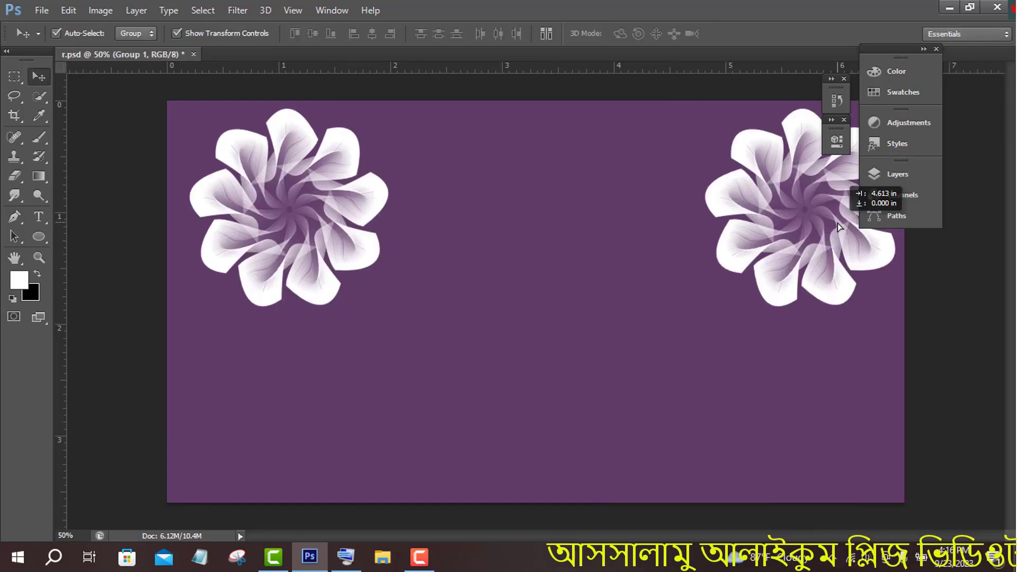
left_click_drag(838, 224, 826, 213)
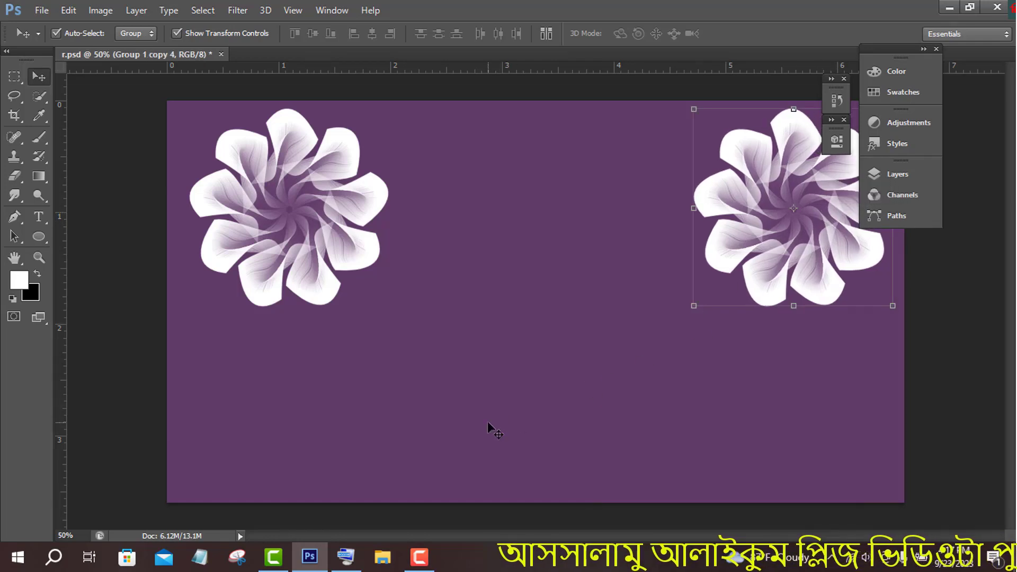
- Draw a sagging Pen curve about 1352 px wide between the two flower centres and duplicate it with a slight upward offset
left_click(15, 217)
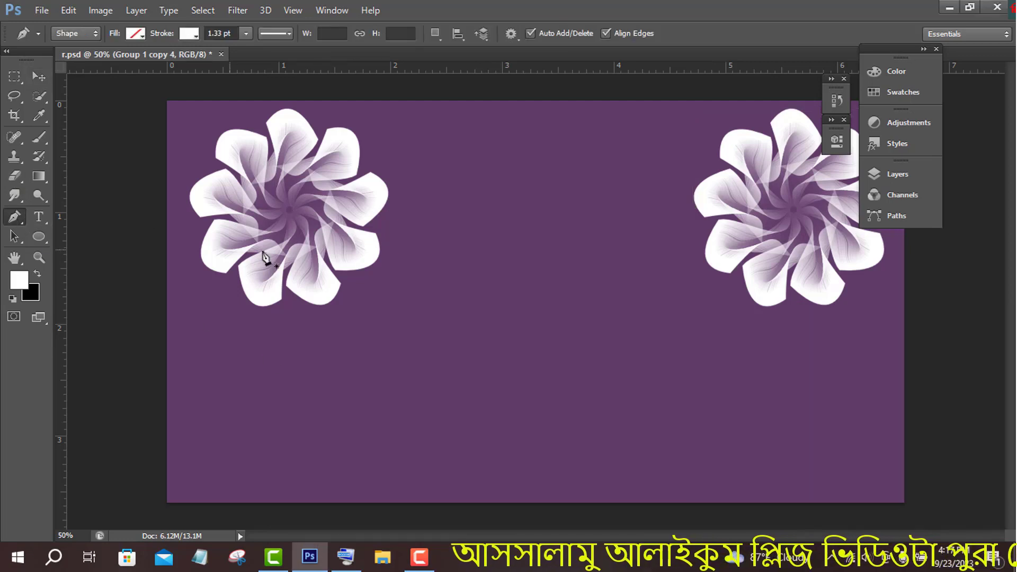
left_click(291, 212)
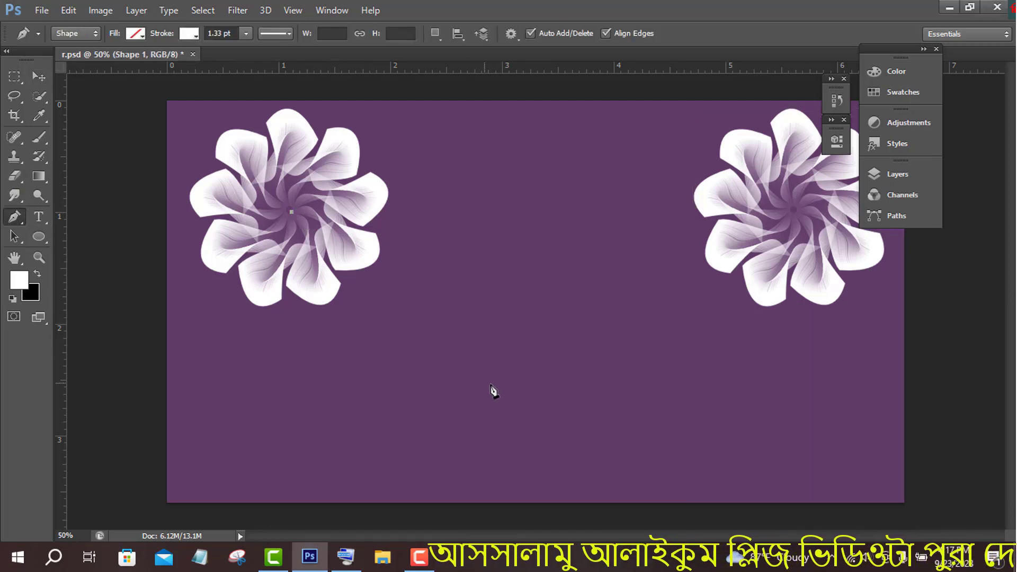
left_click_drag(509, 381, 615, 419)
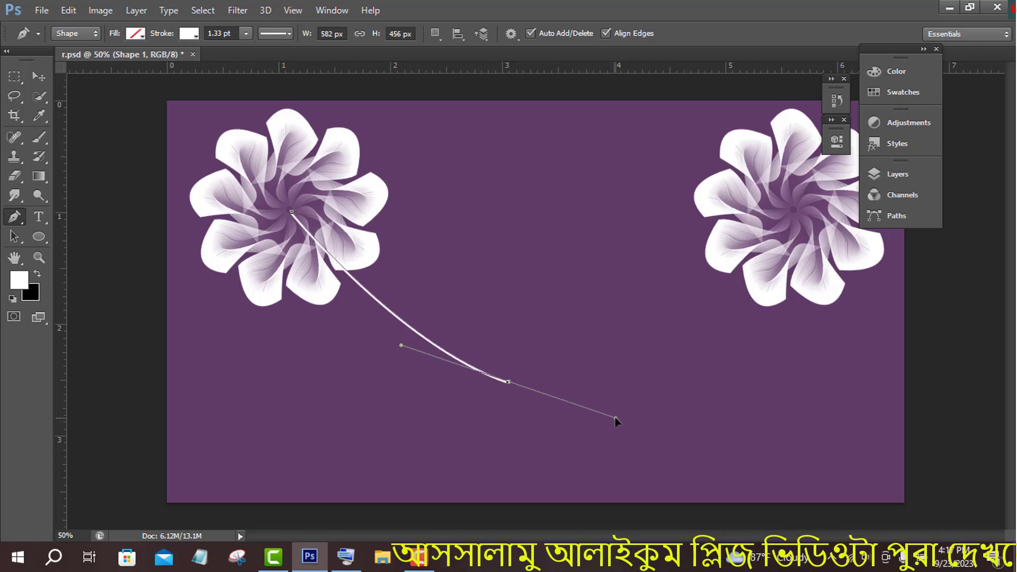
left_click(508, 382)
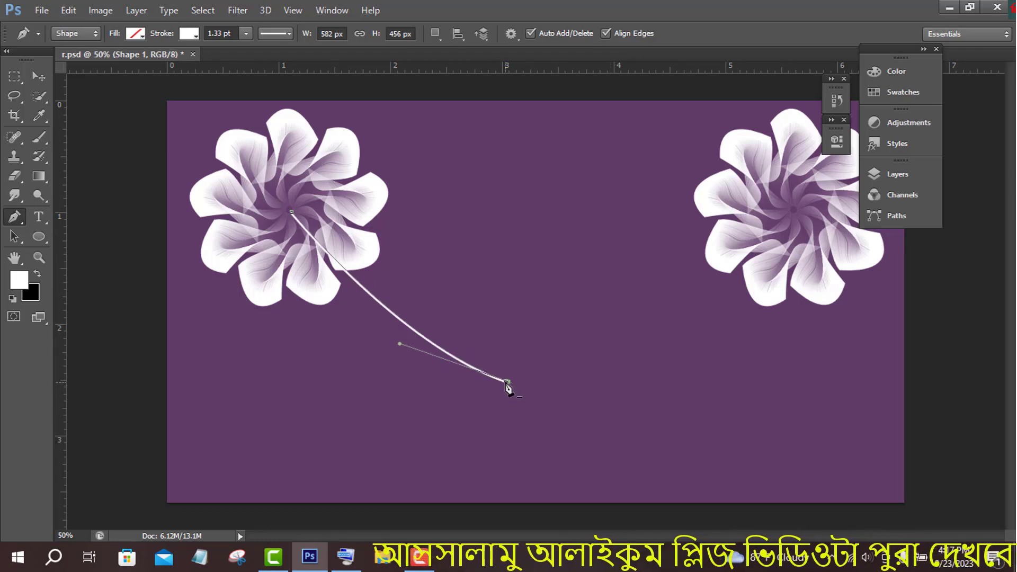
left_click(795, 212)
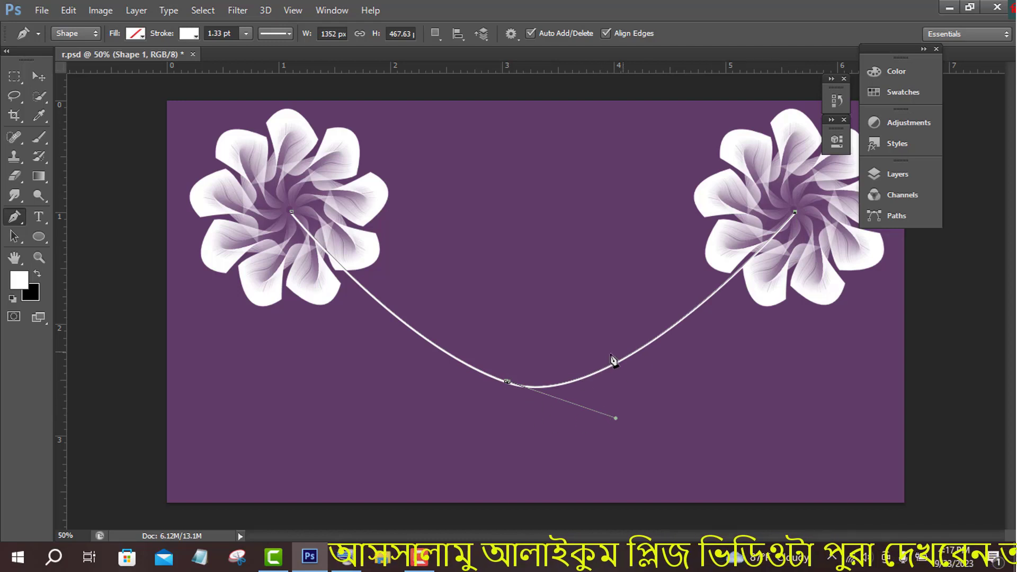
left_click(508, 382, "alt")
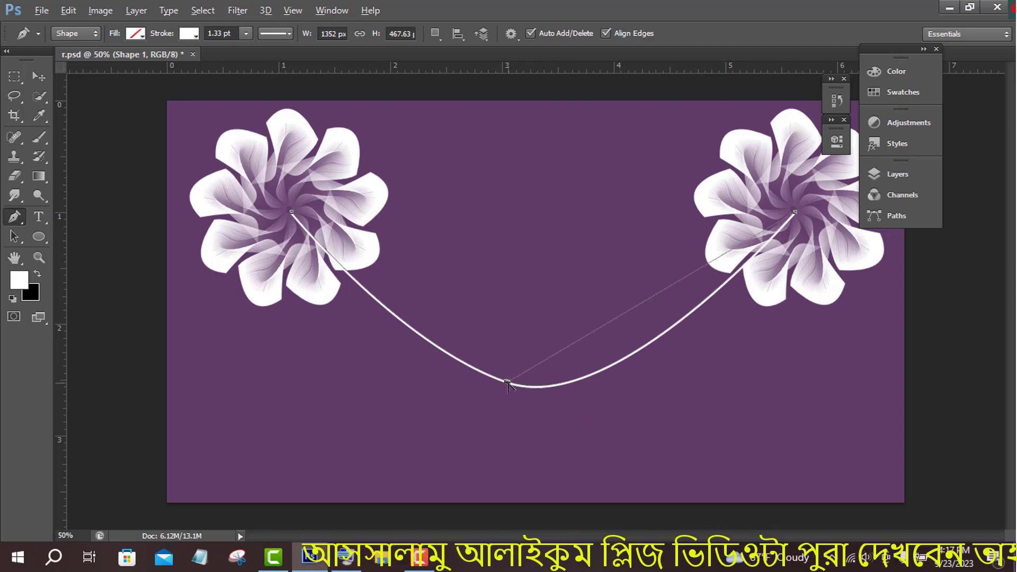
key("ctrl+z")
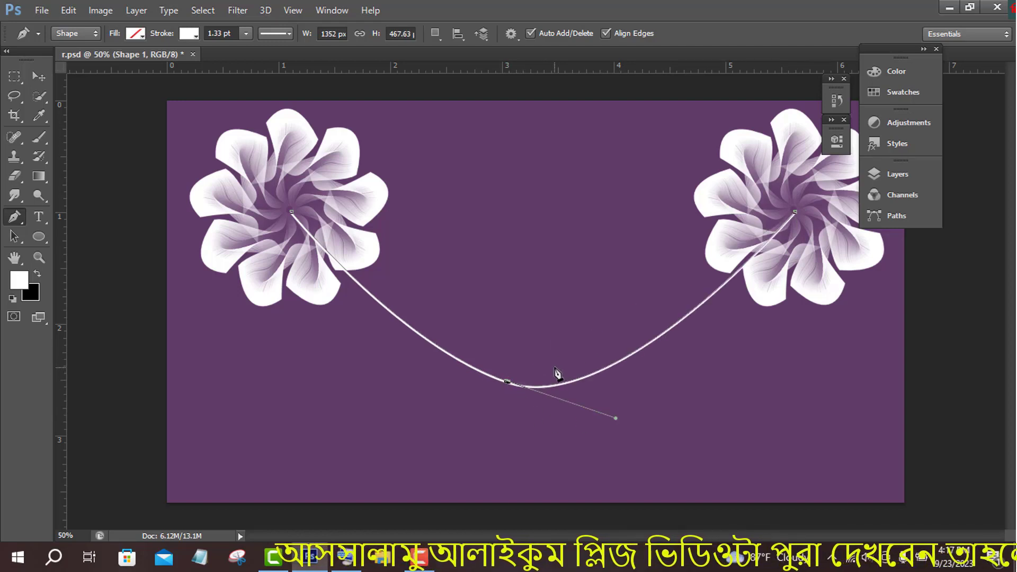
left_click(794, 209)
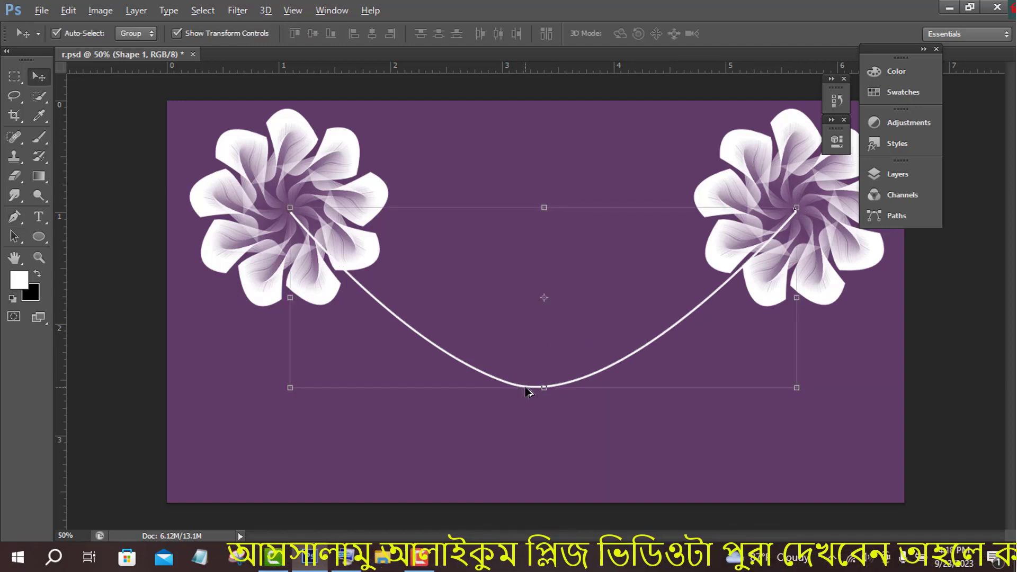
left_click_drag(526, 387, 524, 385)
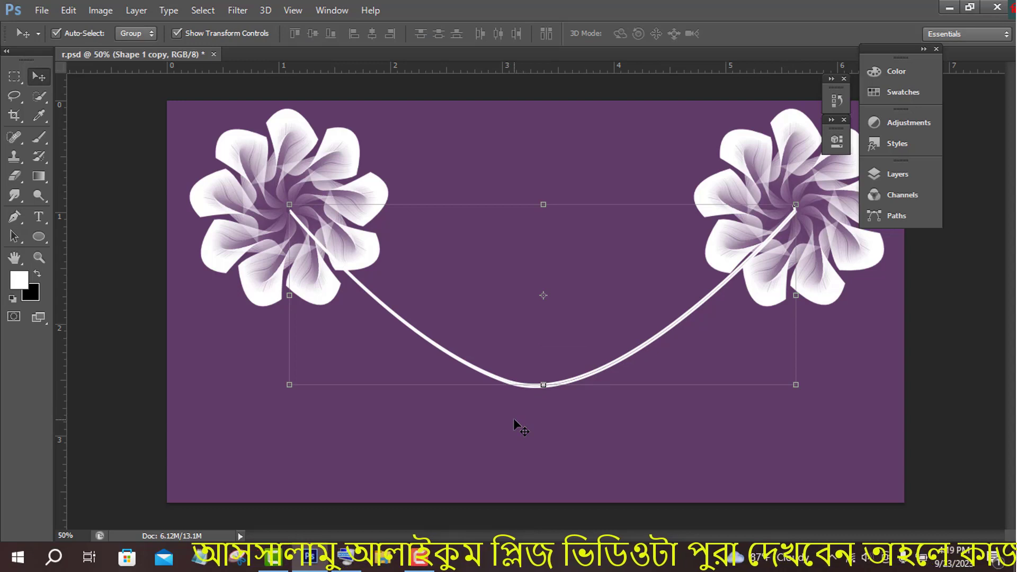
- Show the hidden Group 1 copy flower and move it midway between the two side flowers
left_click(878, 173)
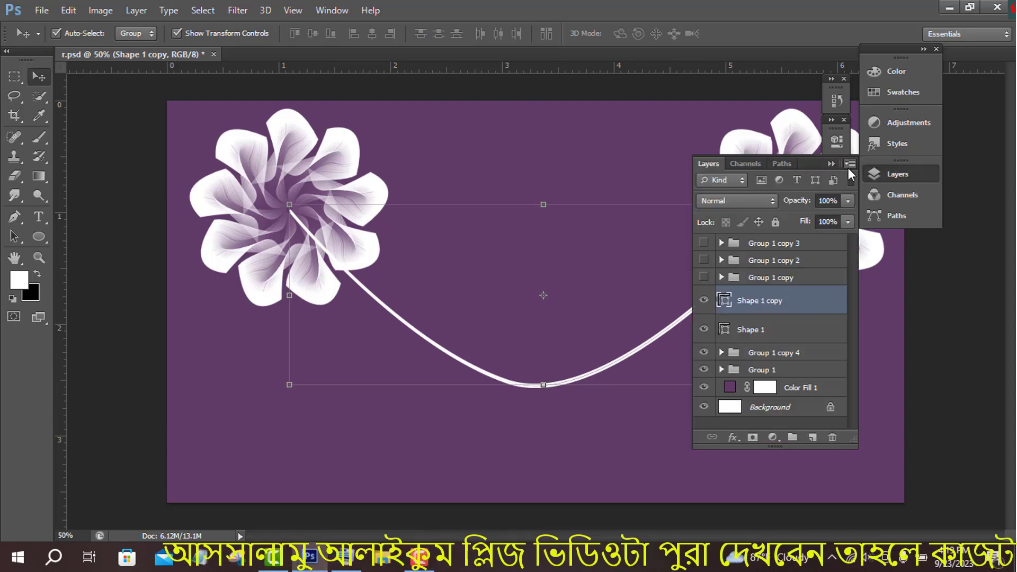
left_click(923, 49)
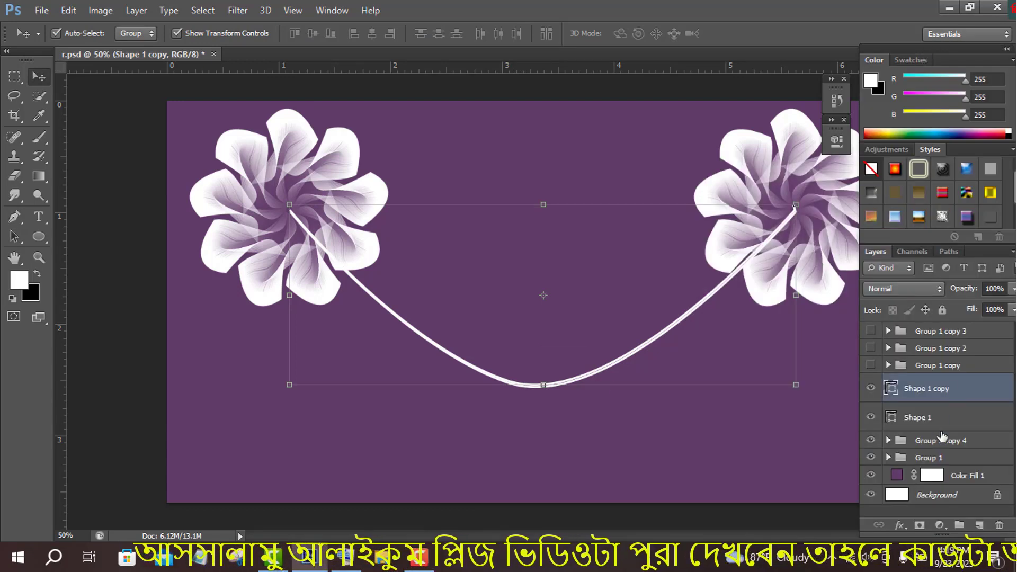
left_click(916, 366)
left_click(871, 366)
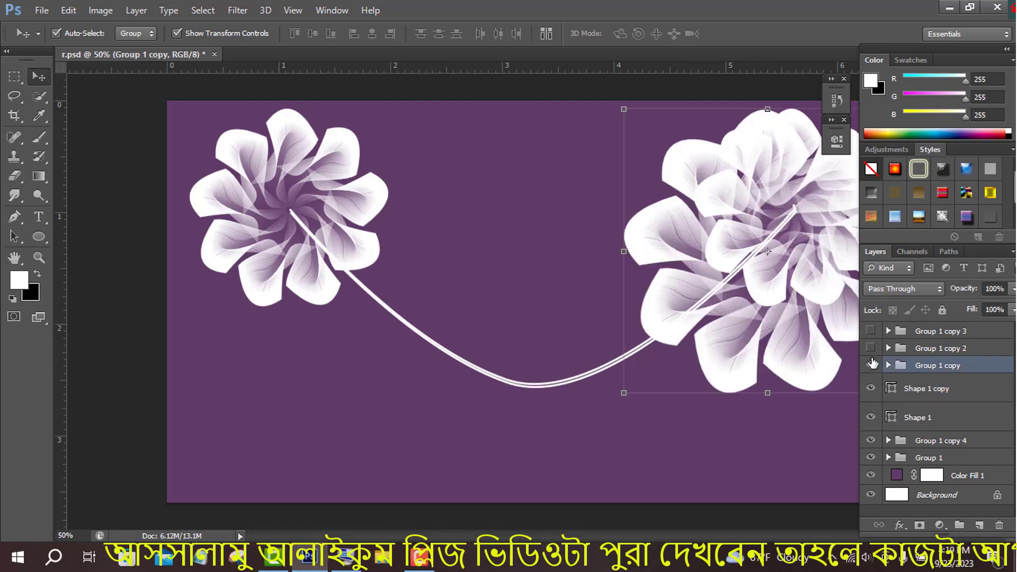
left_click_drag(699, 315, 512, 305)
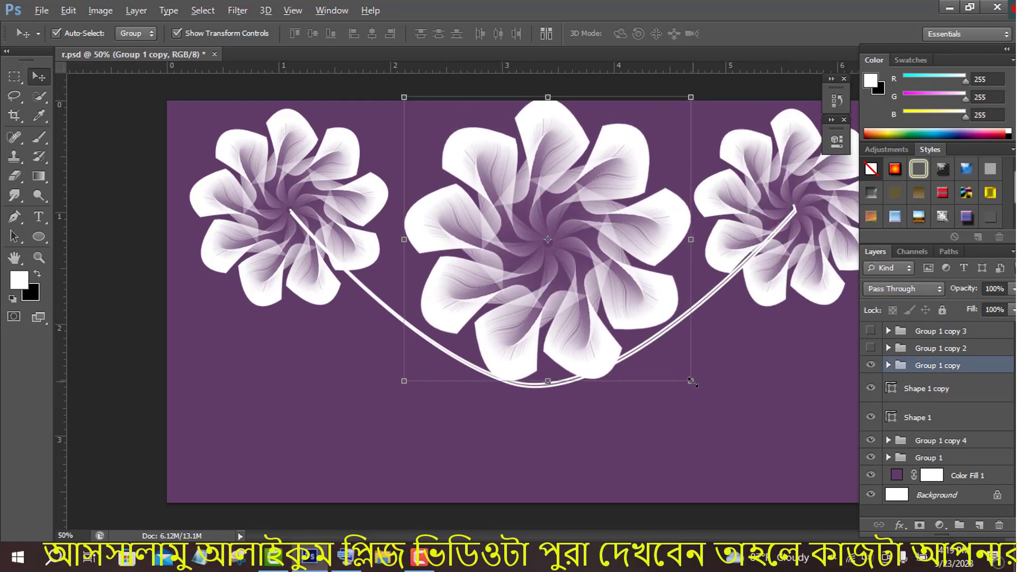
- Scale the middle flower to about 90%, nudge it slightly left and apply the transform
left_click_drag(691, 381, 668, 376)
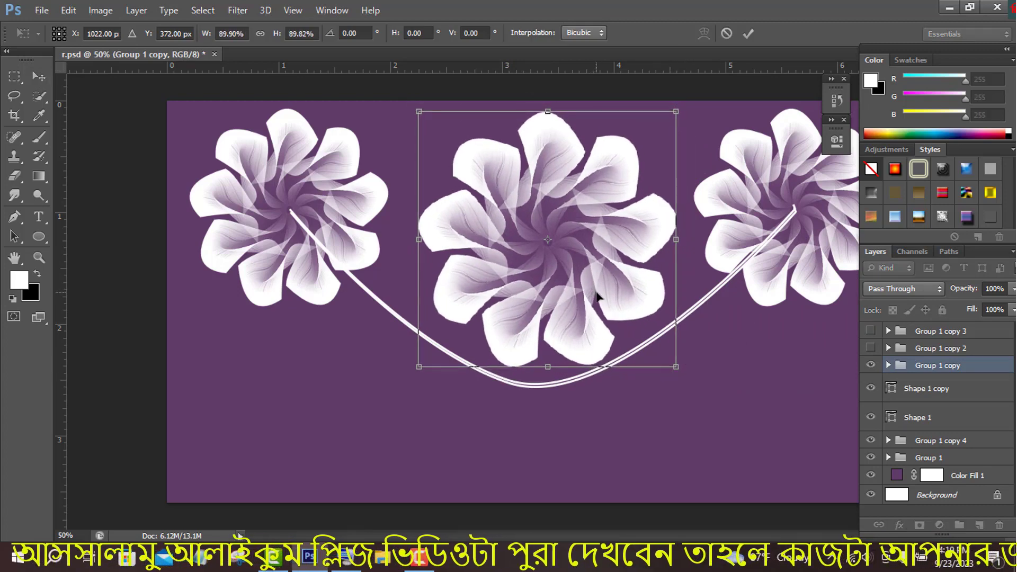
left_click_drag(596, 300, 591, 299)
left_click(748, 33)
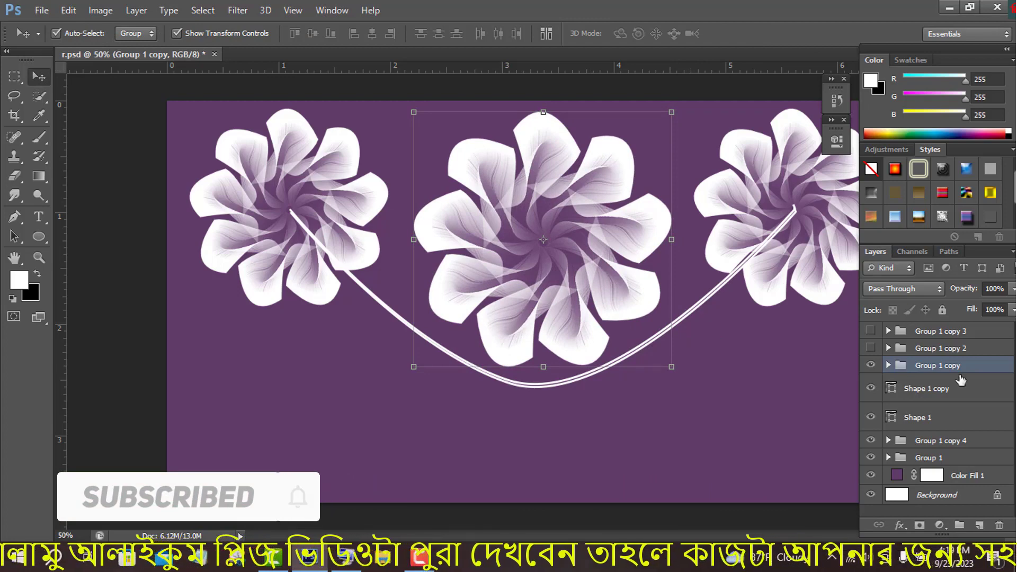
- Show the hidden Group 1 copy 2 and Group 1 copy 3 flowers and place them at the canvas's lower right and lower left
left_click(870, 348)
left_click(870, 331)
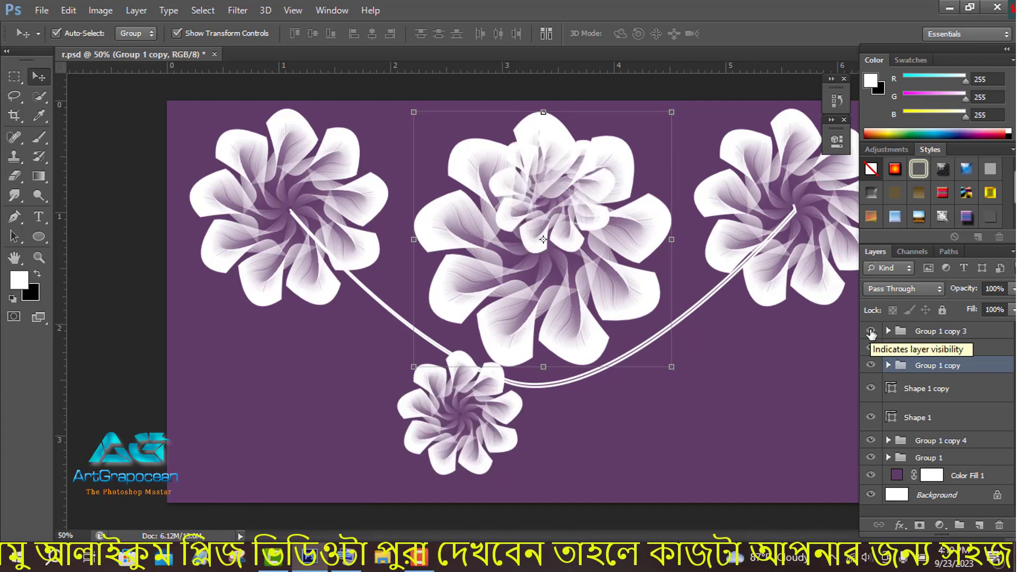
left_click(946, 351)
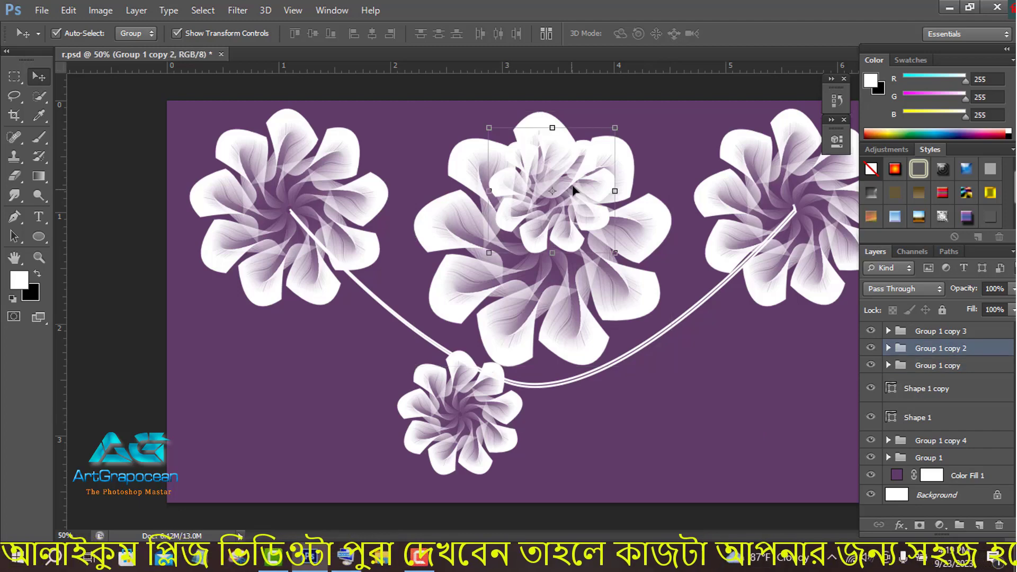
left_click_drag(577, 194, 828, 438)
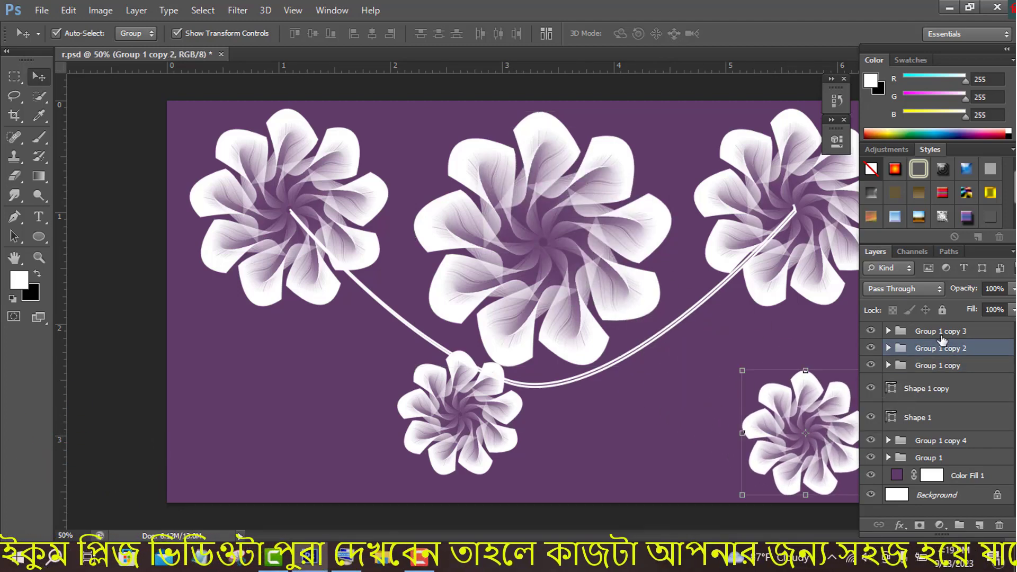
left_click_drag(471, 437, 291, 454)
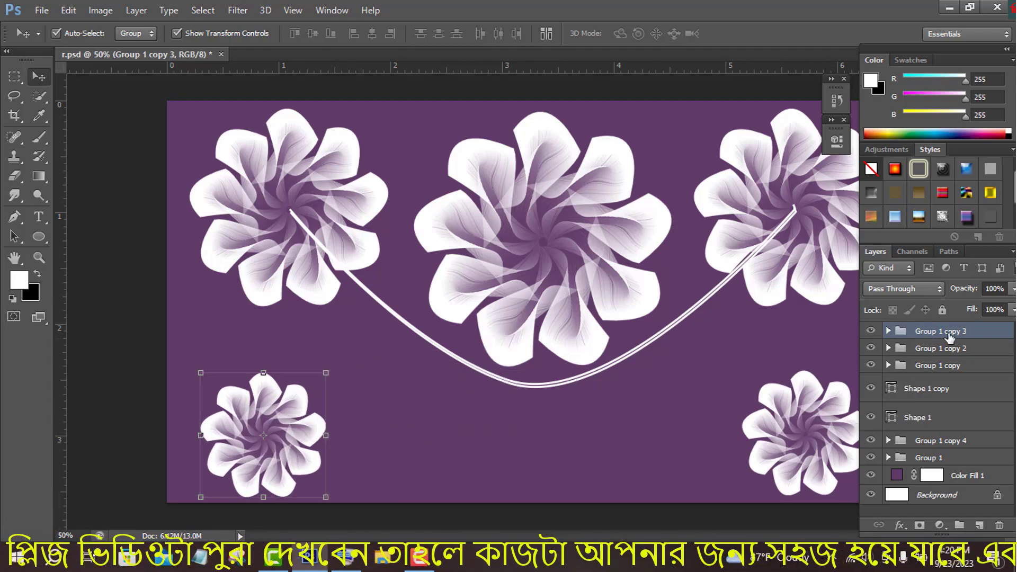
- Duplicate the Shape 1 and Shape 1 copy curves together
left_click(927, 418)
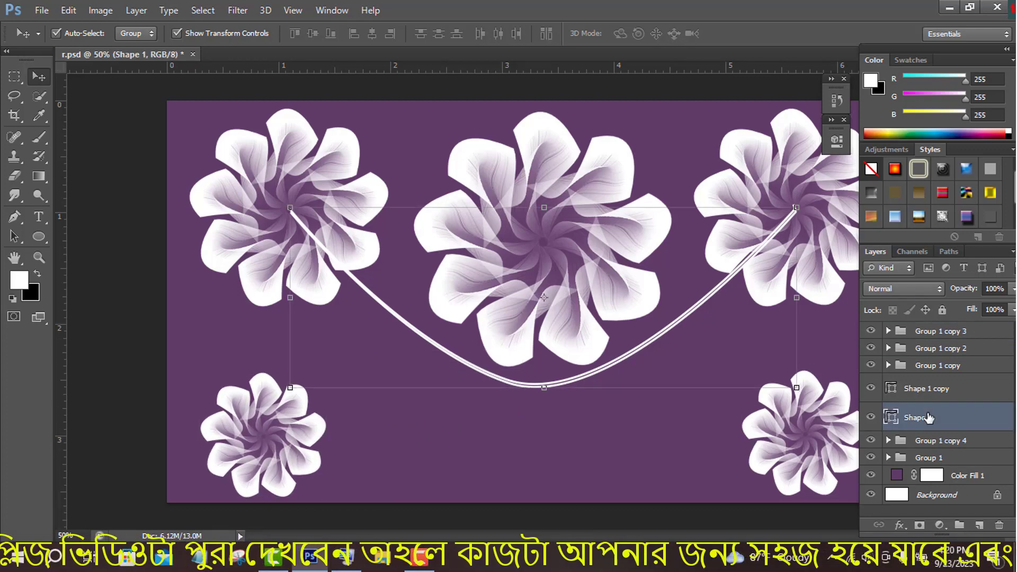
left_click(923, 389, "shift")
key("ctrl+t")
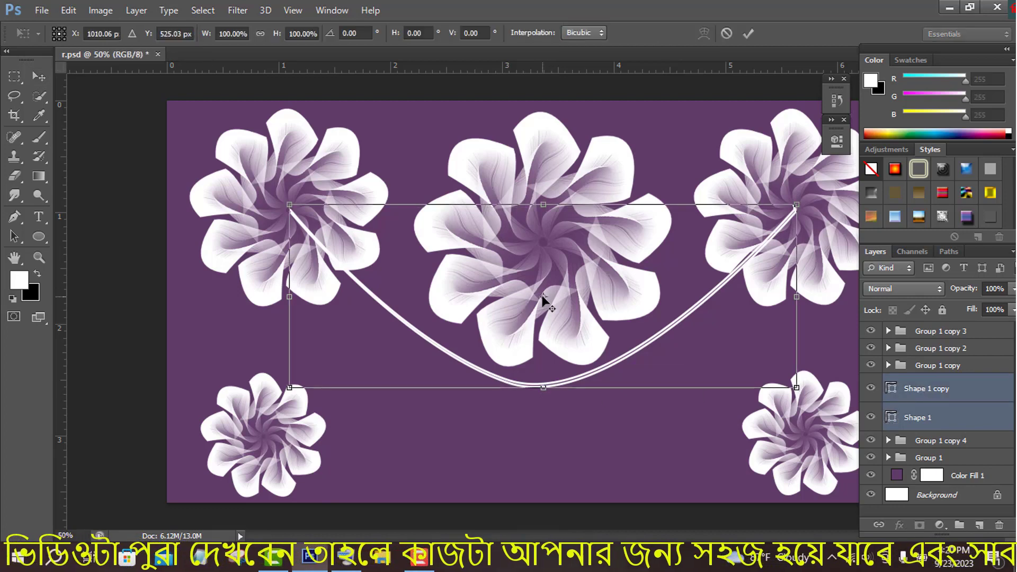
left_click(747, 34)
key("ctrl+j")
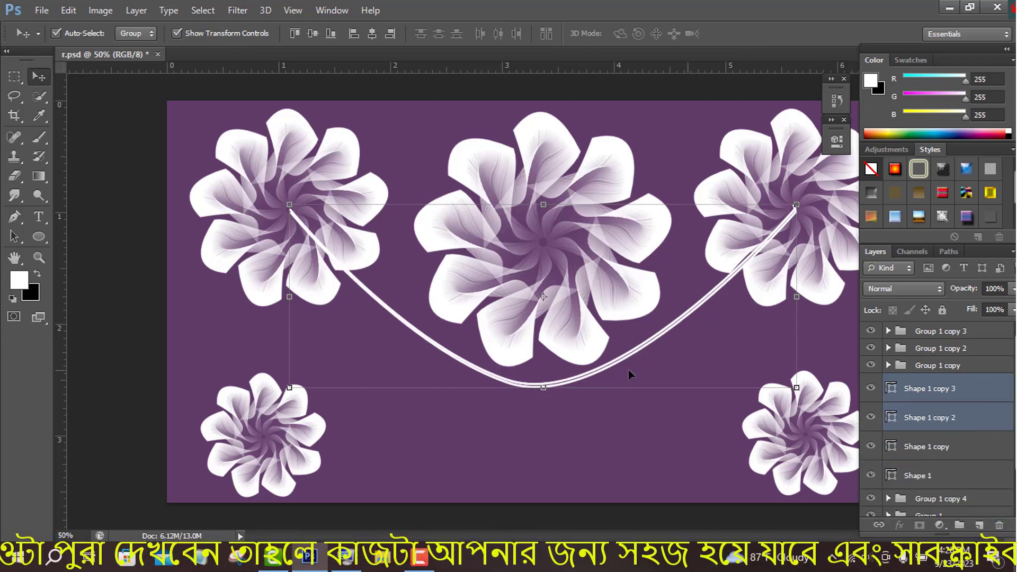
- Flip the duplicated curve pair horizontally, move it about 97 px down and flip it back
key("ctrl+t")
right_click(543, 296)
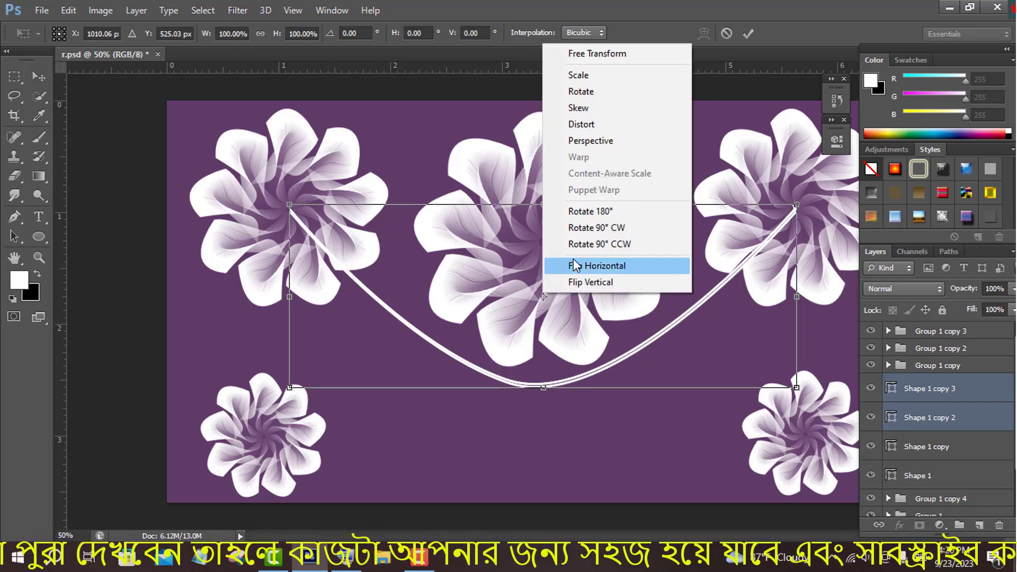
left_click(576, 265)
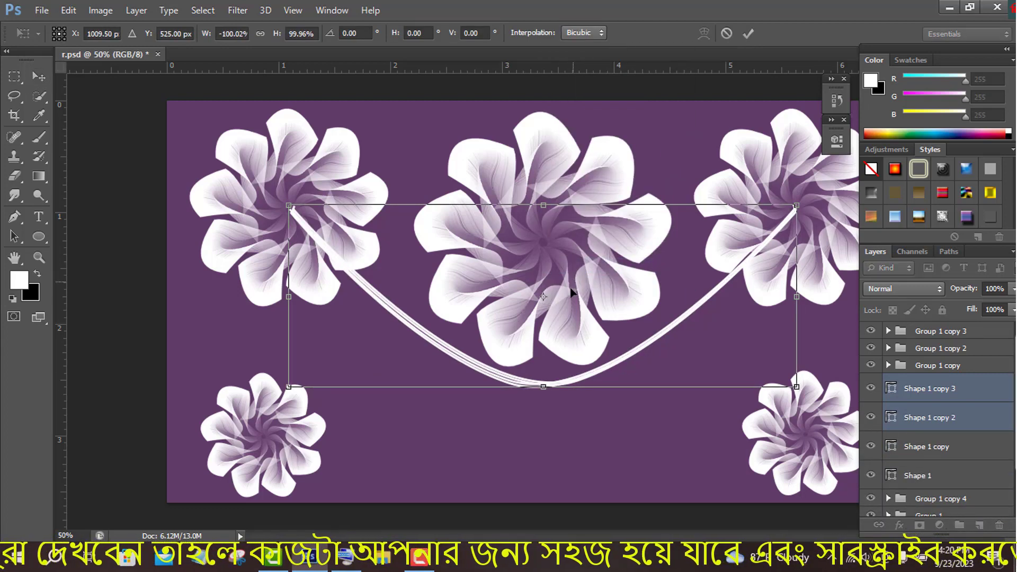
left_click_drag(517, 386, 529, 421)
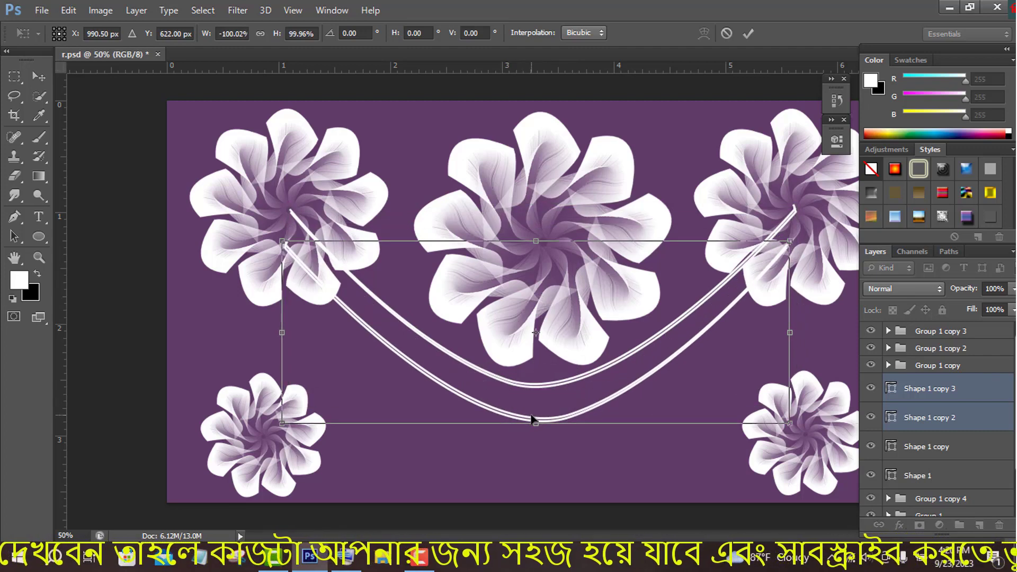
right_click(534, 418)
left_click(598, 390)
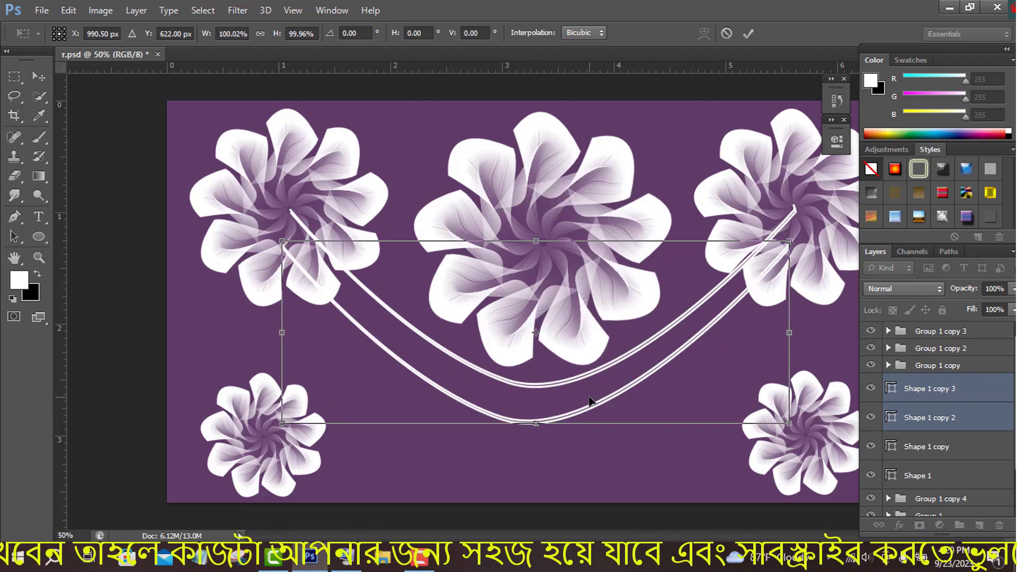
- Rotate the duplicated curve pair 90° counter-clockwise and then about 91° further so that it arches upward
right_click(590, 396)
left_click(640, 348)
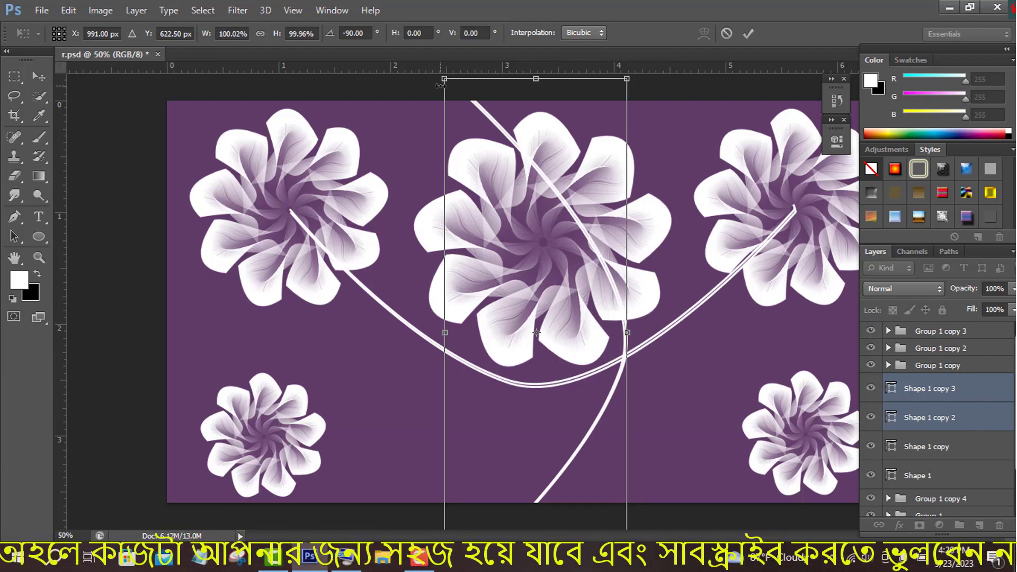
left_click(748, 34)
key("ctrl+t")
left_click_drag(641, 80, 360, 263)
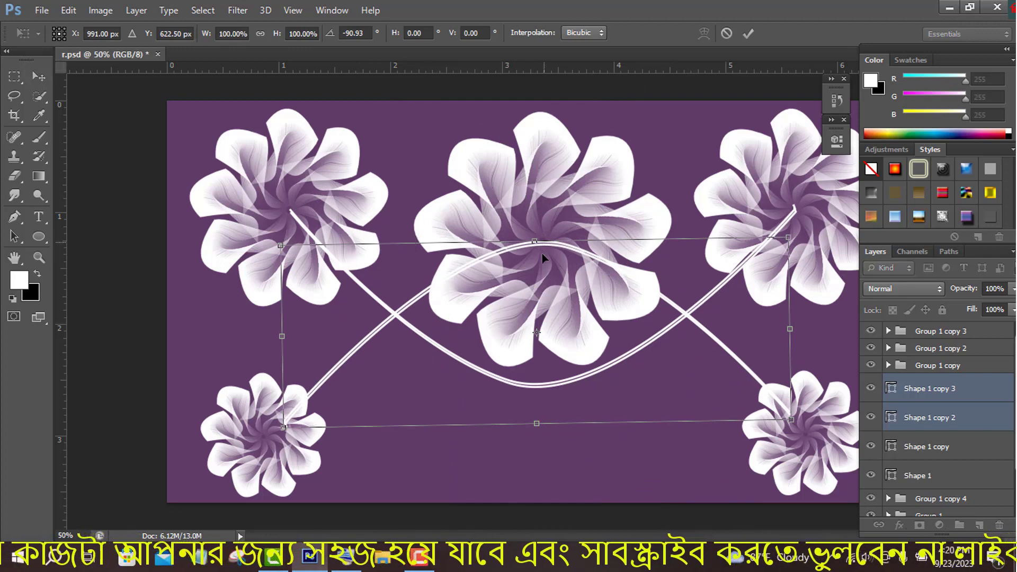
- Widen the arched curve pair to about 106% between the small lower flowers and flatten it to about 35%, its peak touching the sagging curves
left_click_drag(542, 259, 543, 273)
left_click_drag(789, 357, 804, 358)
left_click_drag(281, 365, 264, 365)
left_click_drag(535, 266, 528, 386)
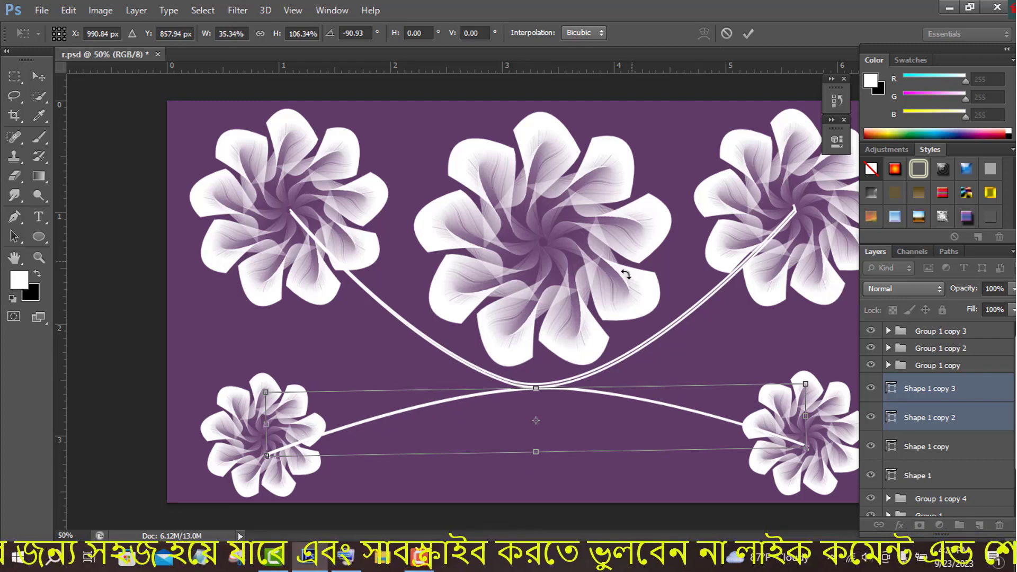
left_click(749, 33)
key("ctrl+t")
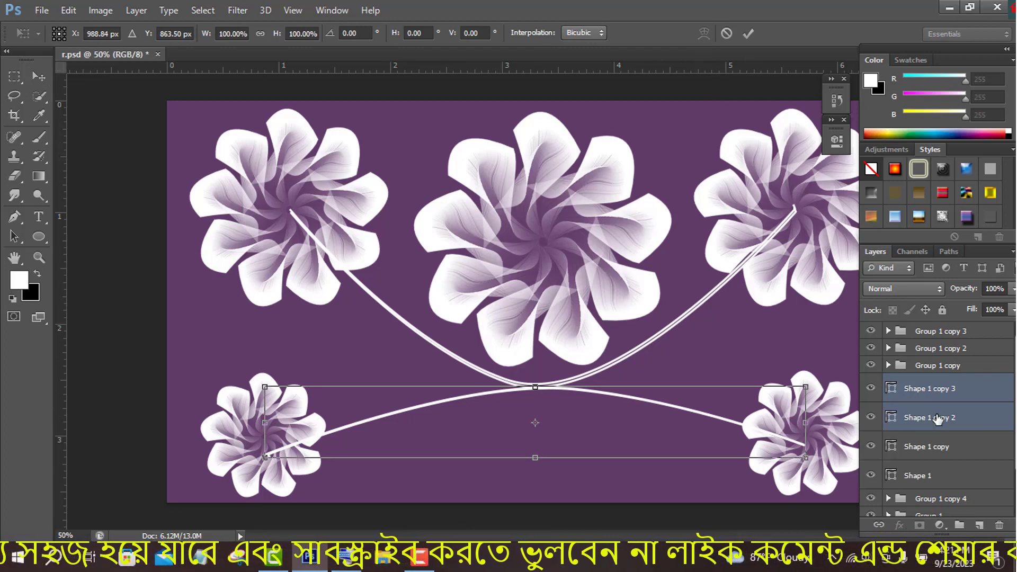
left_click(749, 34)
- Warp the Shape 1 copy 2 curve, raising both of its ends toward the centres of the small lower flowers
left_click(957, 429)
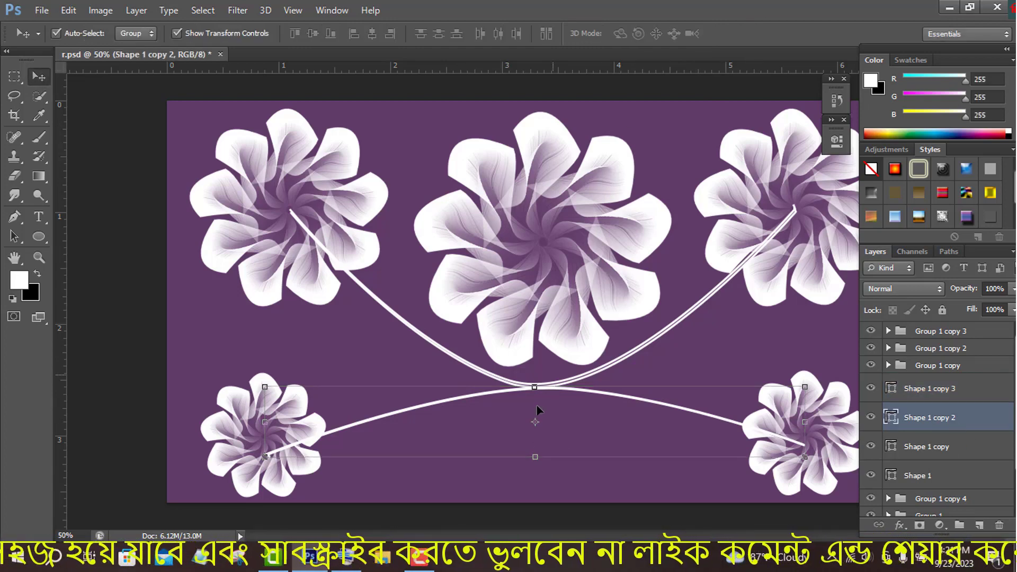
key("ctrl+t")
left_click(704, 33)
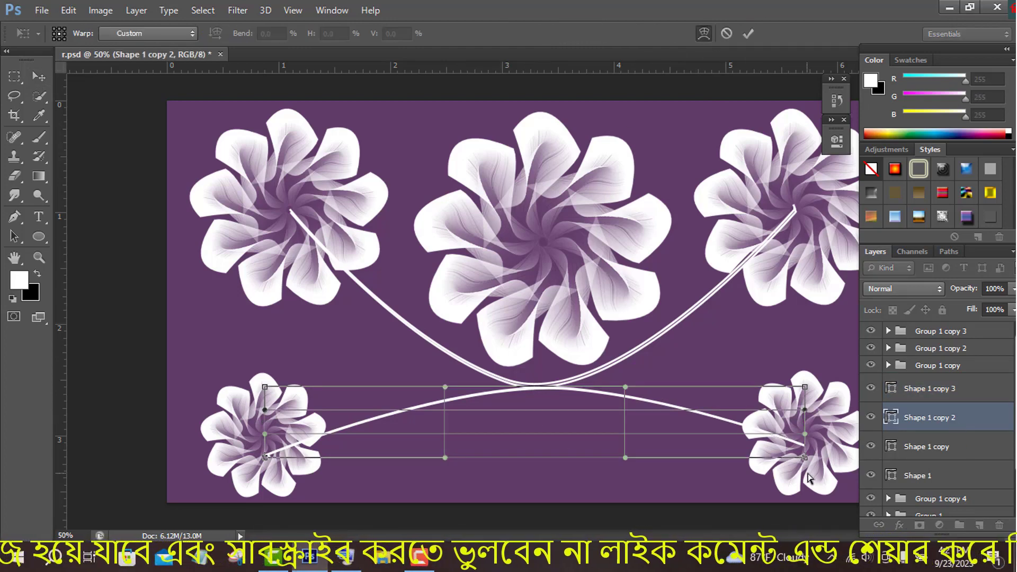
left_click_drag(806, 436, 808, 417)
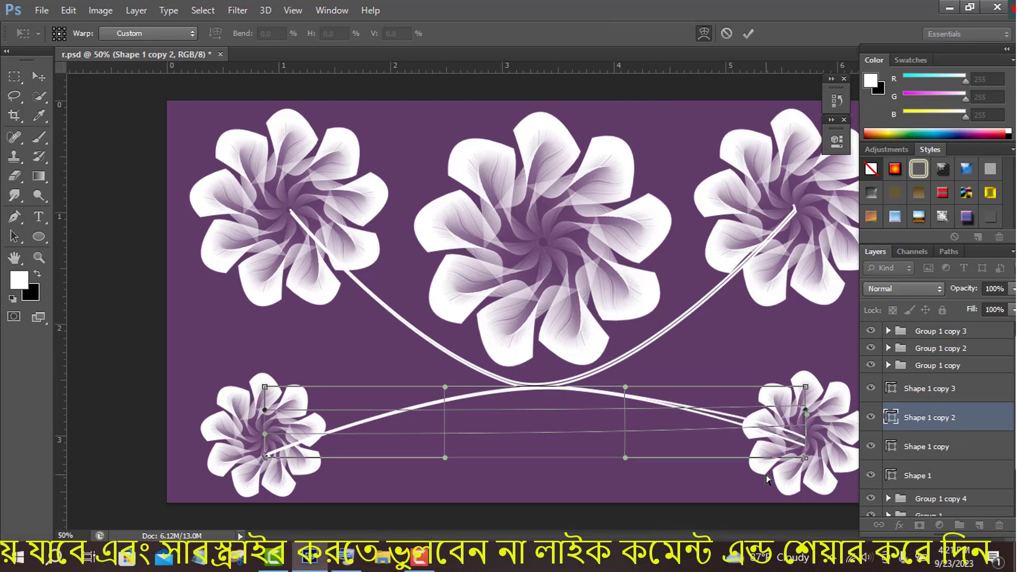
left_click_drag(806, 462, 739, 455)
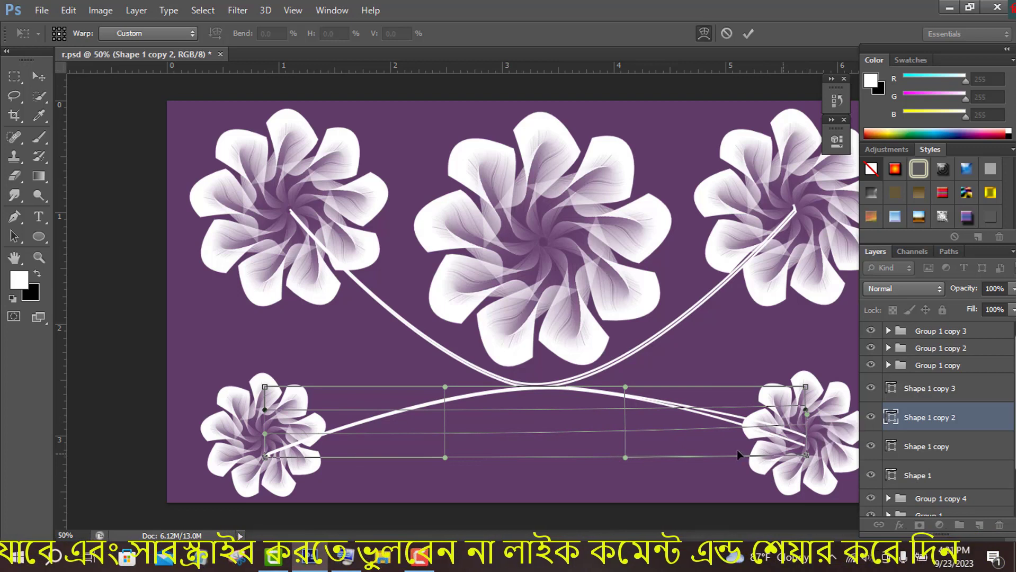
left_click_drag(265, 457, 264, 440)
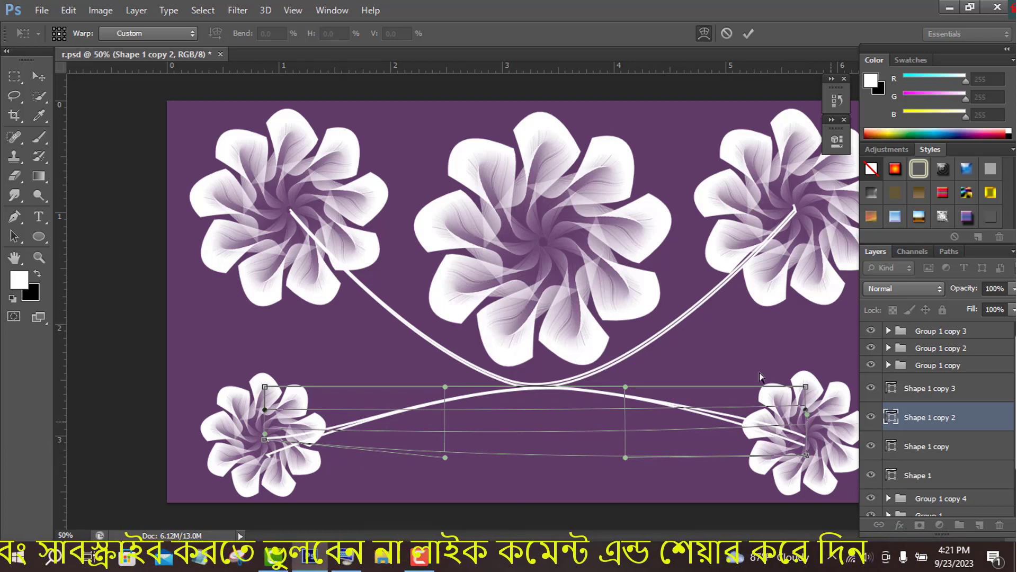
left_click(749, 34)
- Warp the Shape 1 copy 3 curve, lifting both of its ends to meet the other arched curve inside the small flowers
left_click(923, 447)
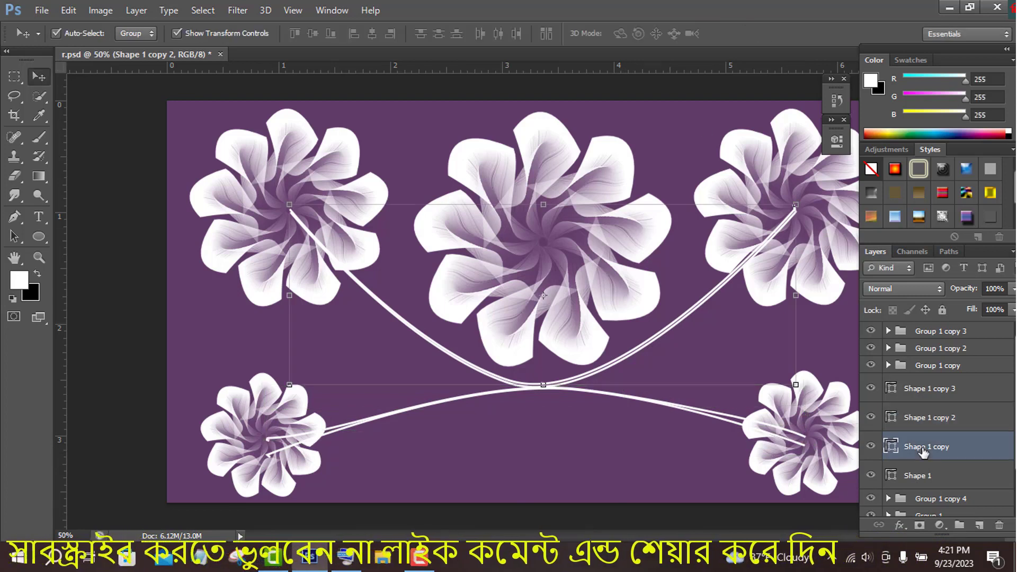
left_click(927, 419)
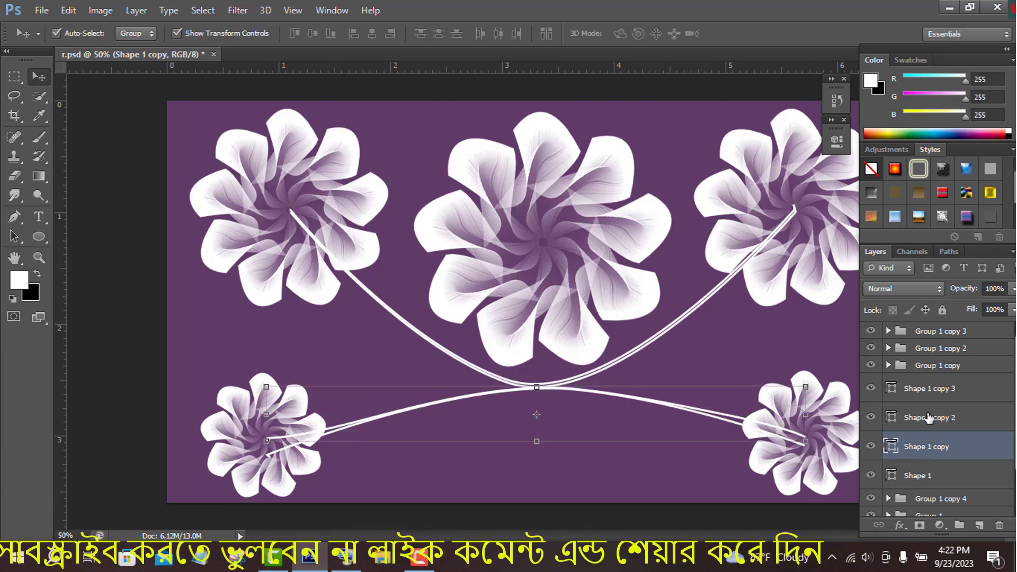
left_click(870, 420)
left_click(919, 388)
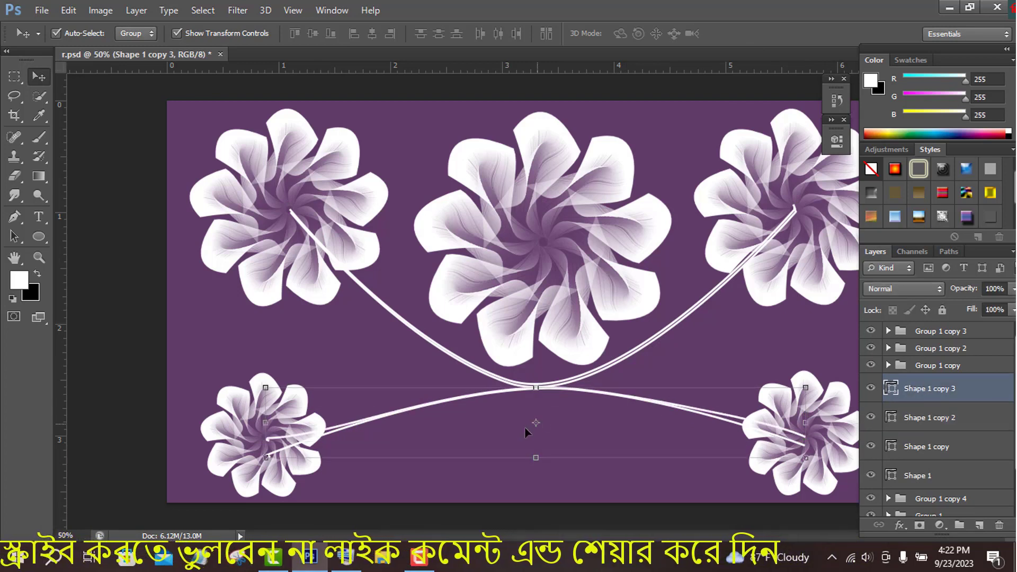
key("ctrl+t")
left_click(704, 33)
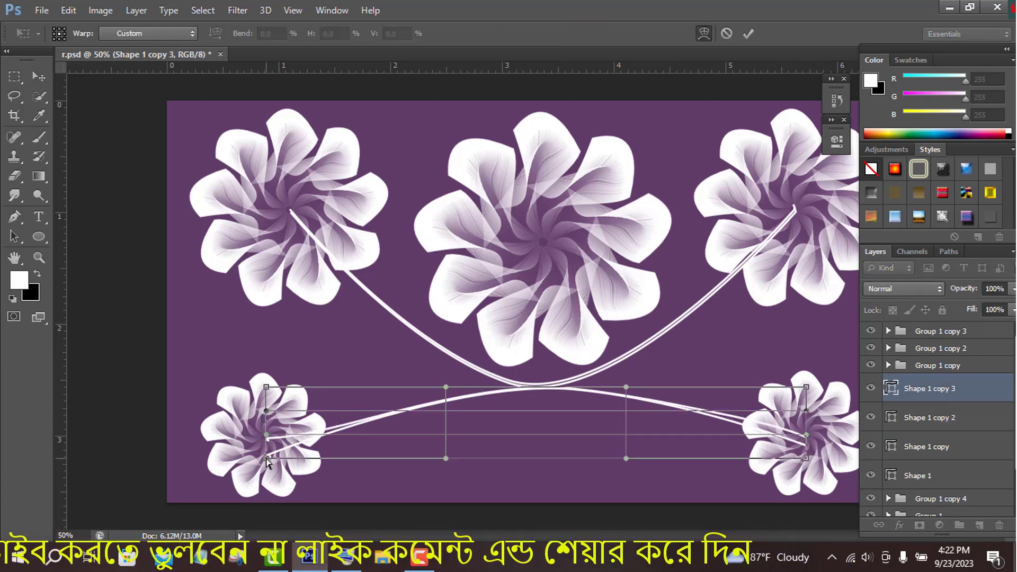
left_click_drag(266, 459, 268, 447)
left_click_drag(807, 462, 807, 446)
left_click(749, 33)
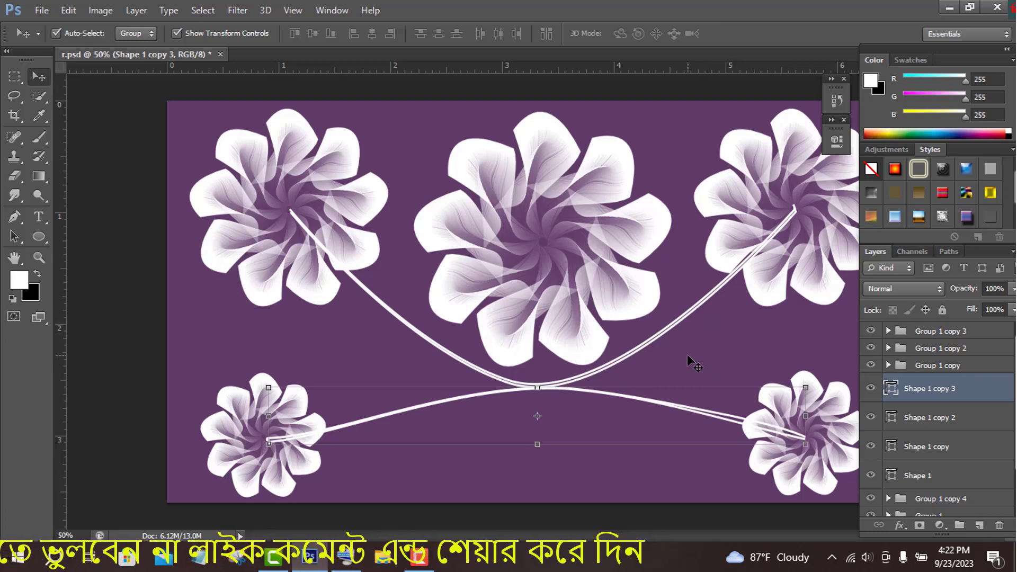
- Place a duplicate of the upper-right flower, Group 1 copy 4, at the lower centre of the canvas
scroll(931, 477, "down", 1)
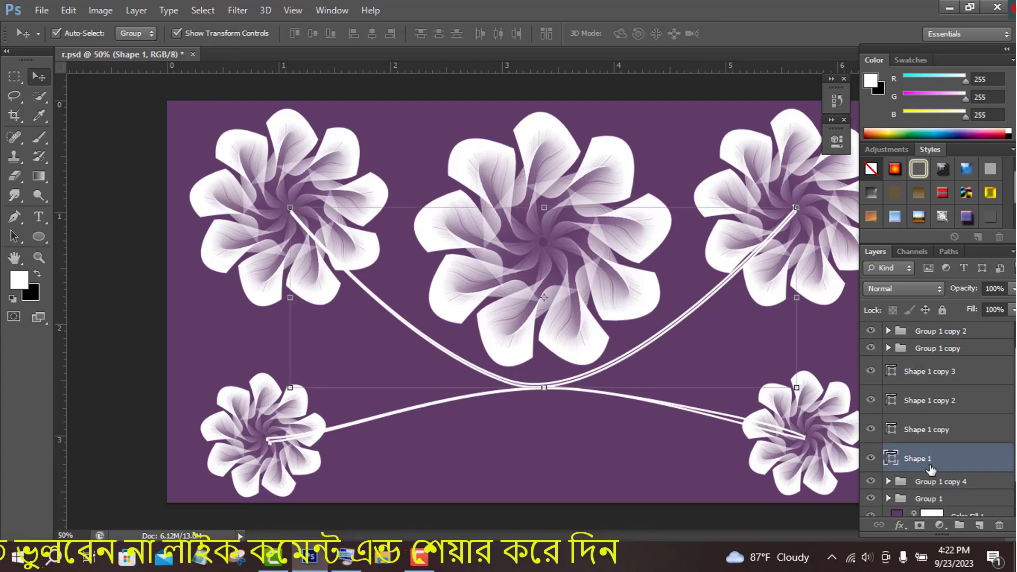
left_click(934, 483)
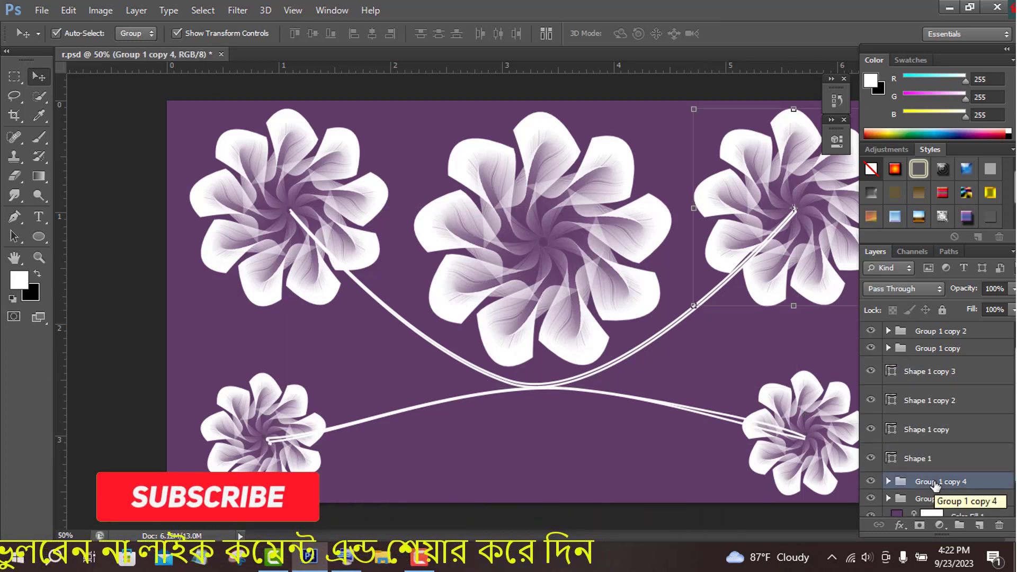
left_click_drag(786, 178, 546, 412)
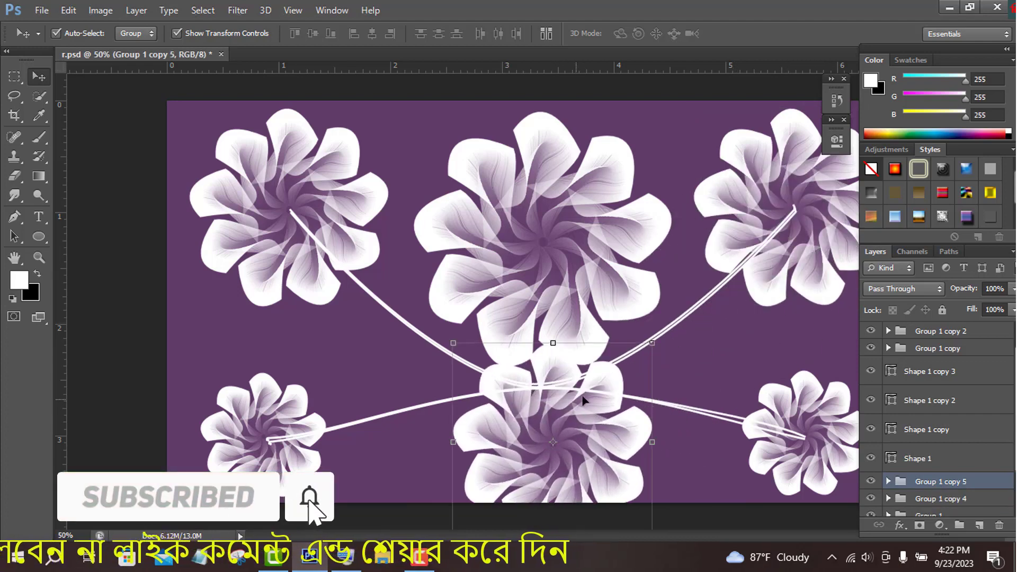
- Scale the lower-centre flower to about 50% and position it just below the point where the curves meet
key("ctrl+t")
left_click_drag(642, 361, 615, 401)
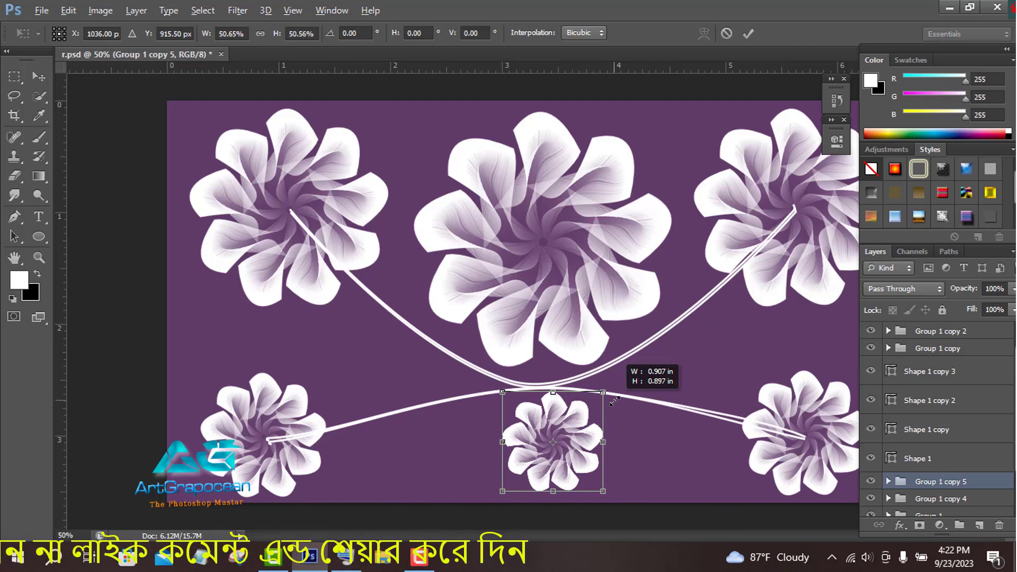
left_click(749, 34)
left_click_drag(568, 465, 557, 469)
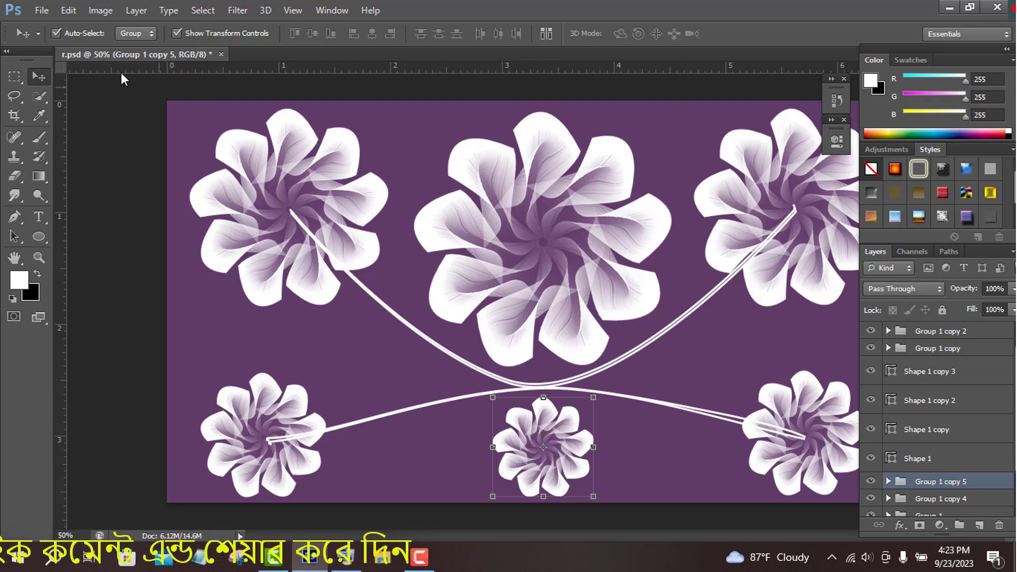
- Save the document, and save a JPEG copy named rg on the Desktop with the default JPEG options
left_click(42, 10)
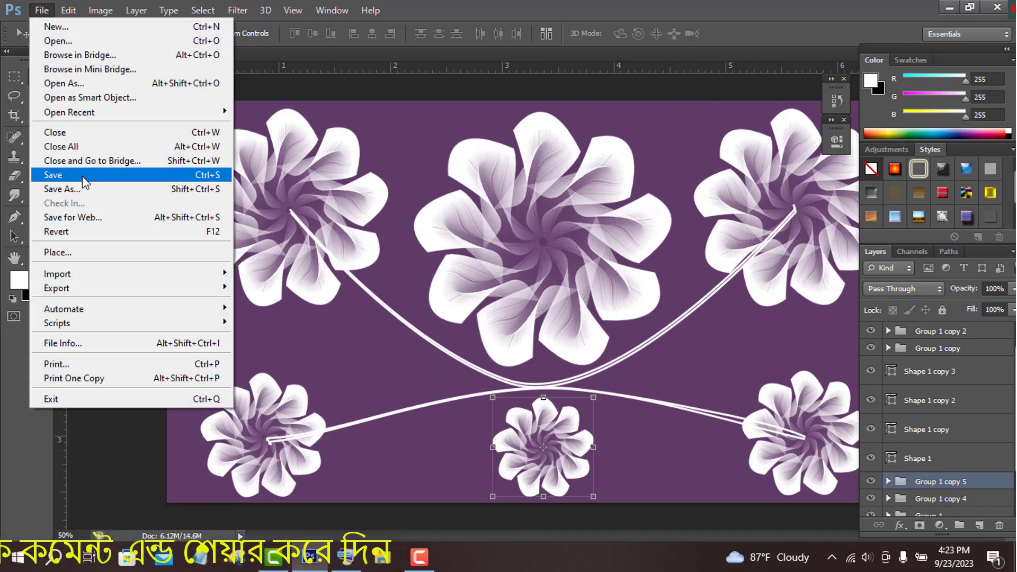
left_click(81, 176)
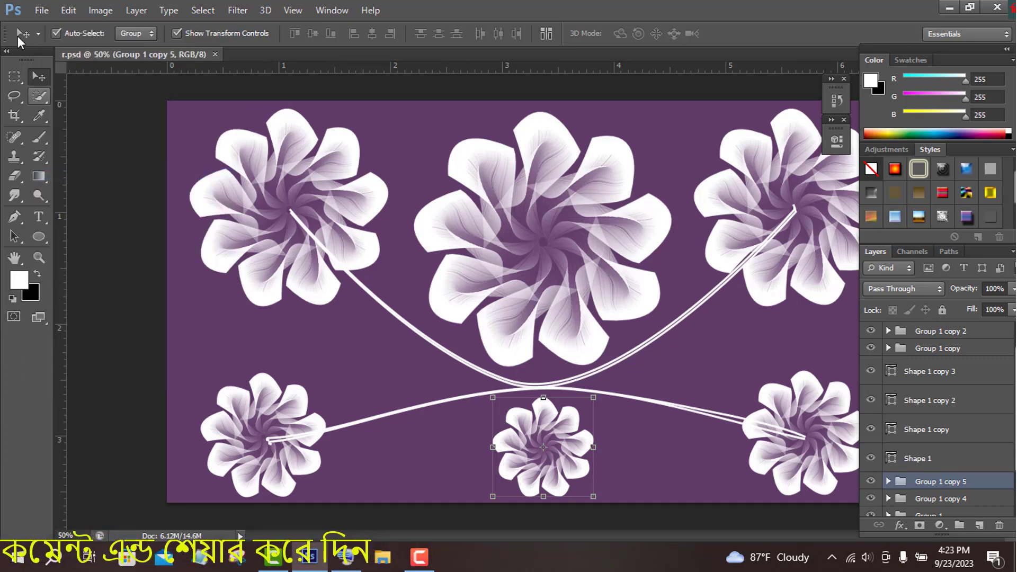
left_click(41, 10)
left_click(80, 189)
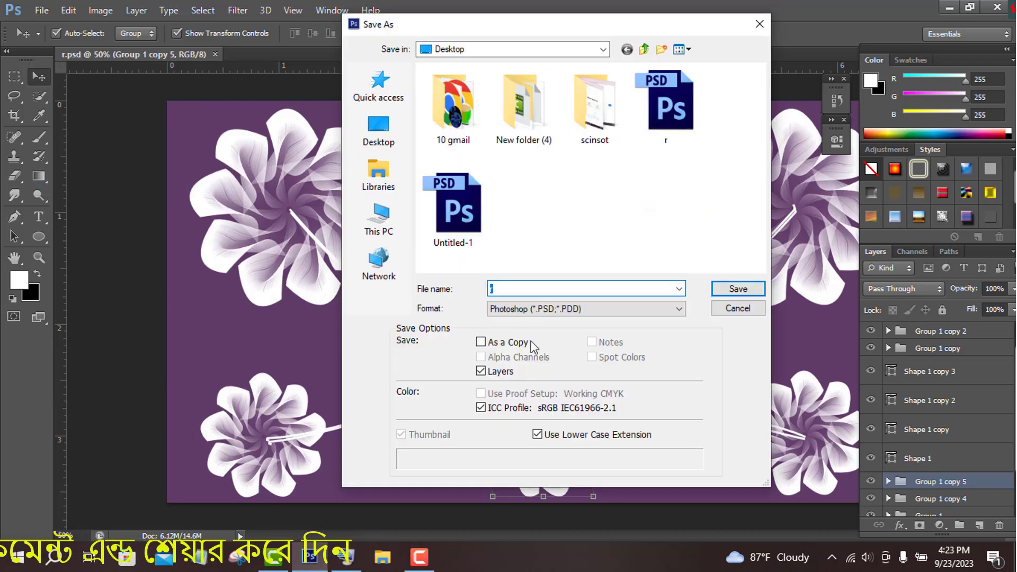
left_click(498, 286)
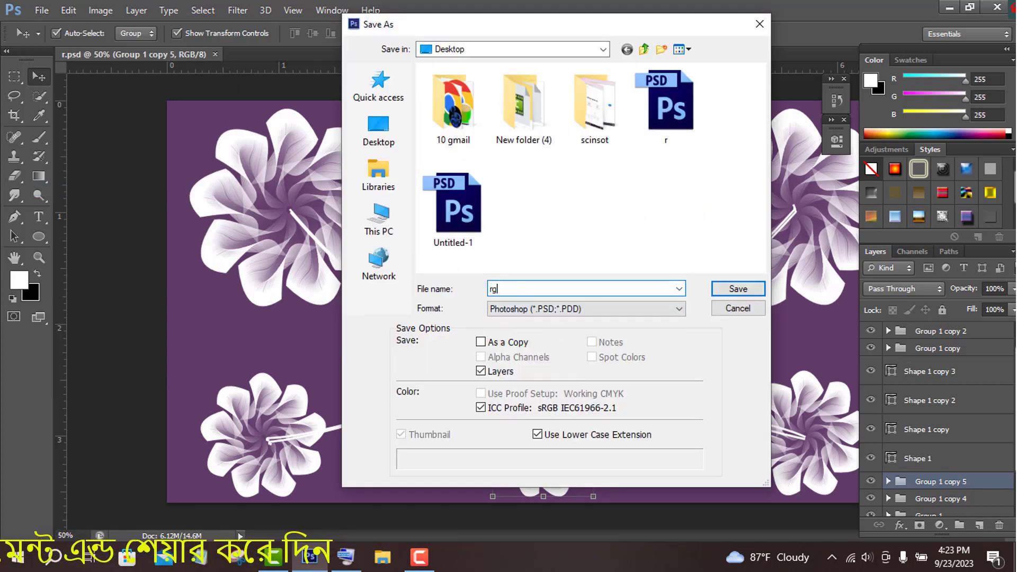
type("g")
left_click(678, 309)
left_click(566, 413)
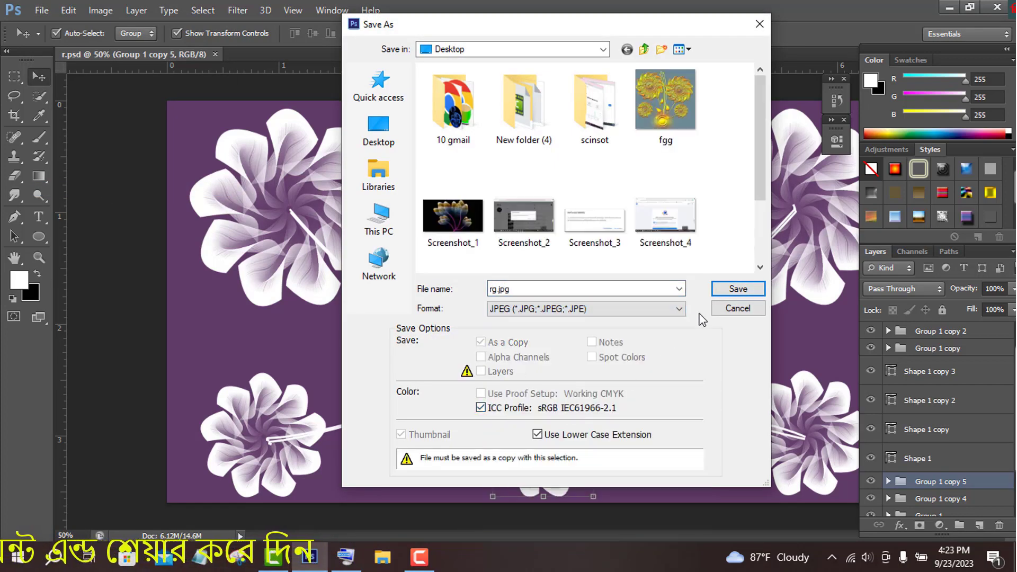
left_click(738, 289)
key("Return")
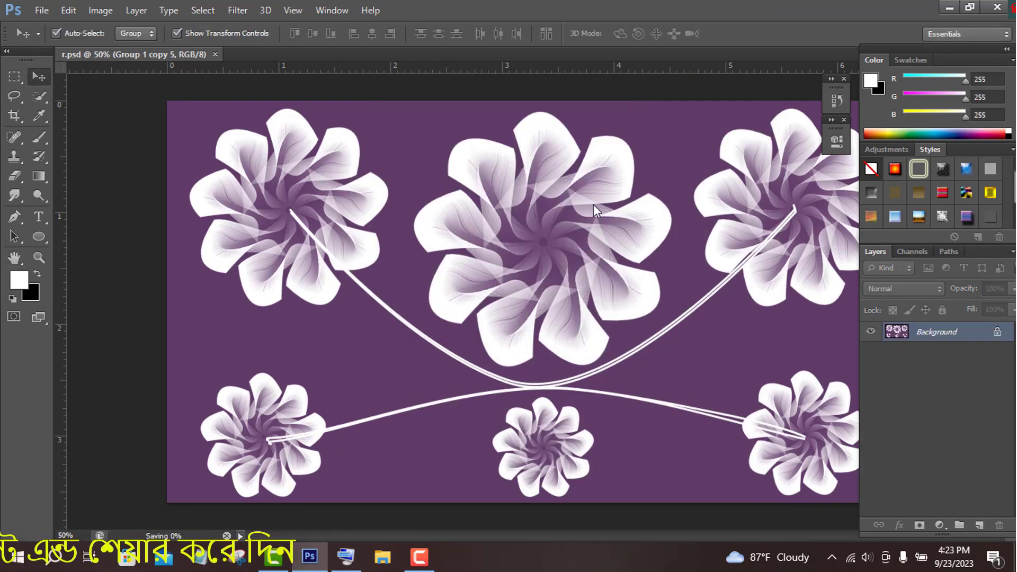
- Switch to the Brush tool and add a new empty layer above Group 1 copy 3
left_click(38, 237)
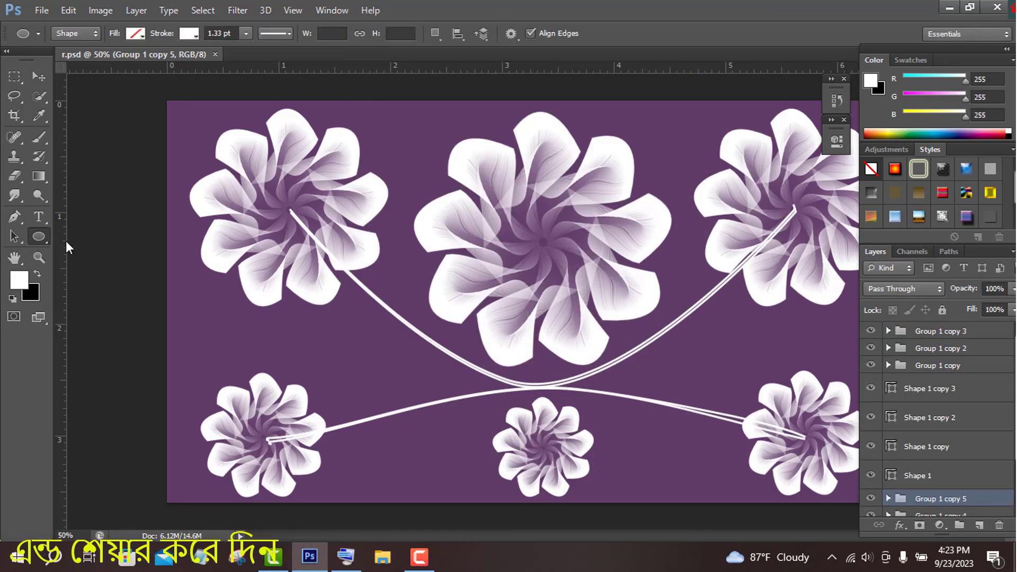
left_click(40, 139)
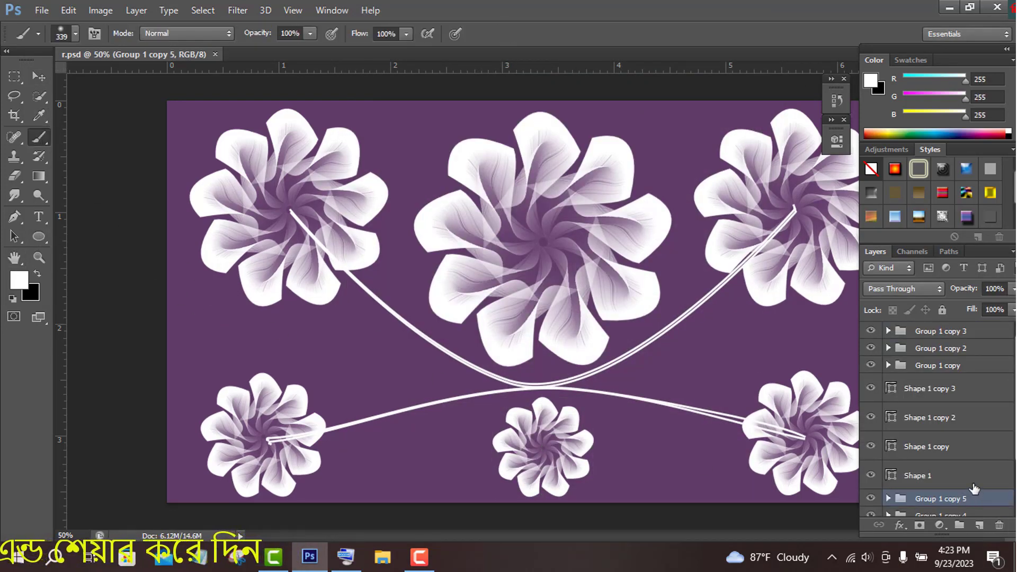
left_click(944, 392)
left_click(959, 335)
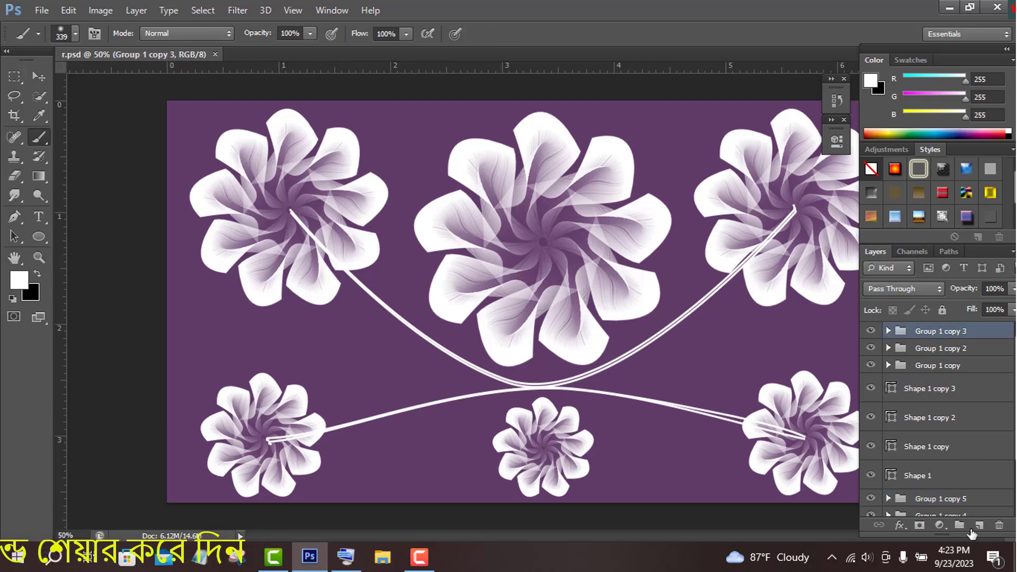
left_click(979, 526)
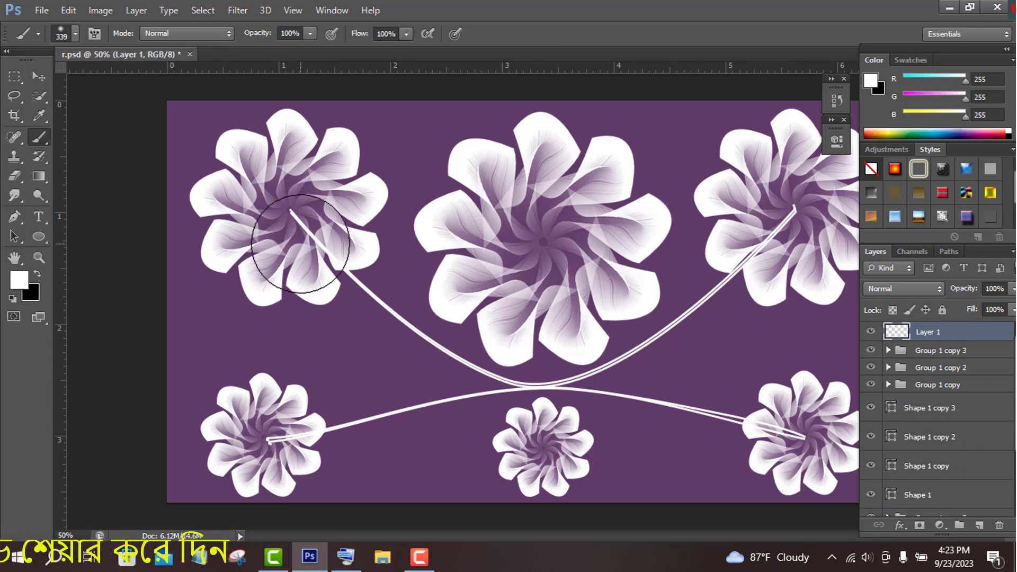
- Reduce the brush size to 50 and dab a soft white dot on the centre of each of the four corner flowers
key("bracketleft")
key("bracketleft")
key("bracketleft")
key("bracketleft")
key("bracketleft")
key("bracketleft")
key("bracketleft")
key("bracketleft")
key("bracketleft")
key("bracketleft")
key("bracketleft")
left_click(288, 212)
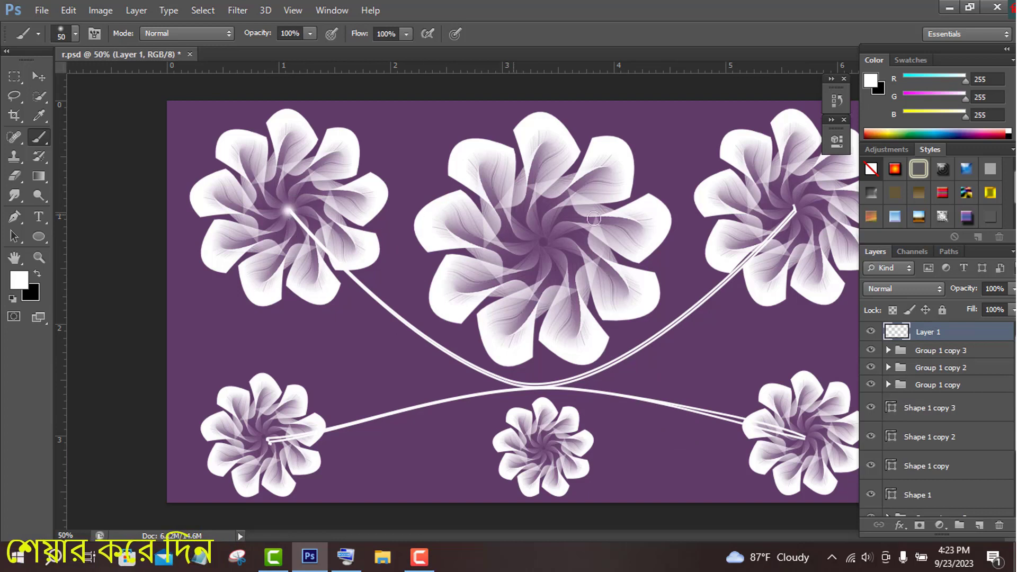
left_click(795, 207)
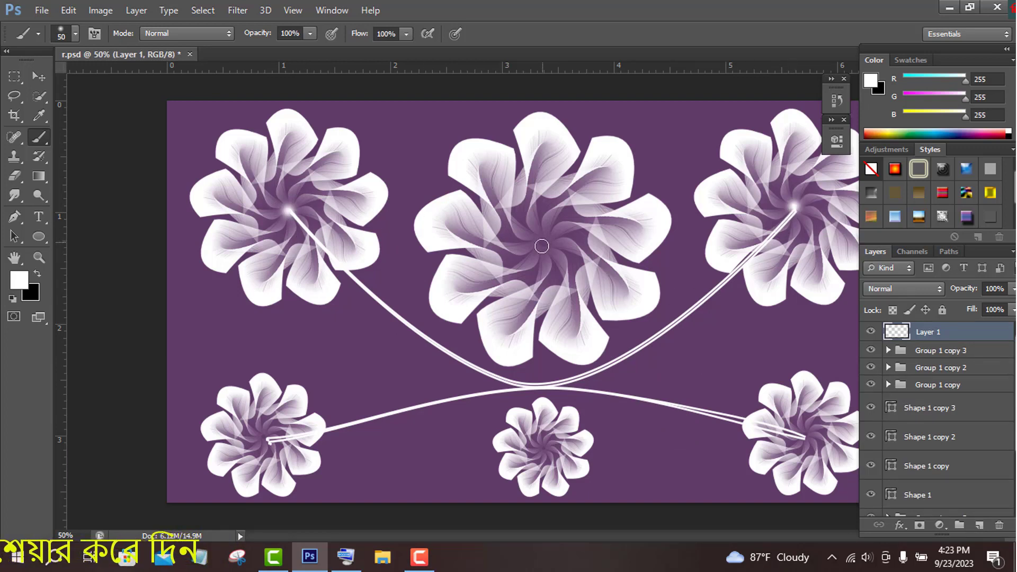
left_click(266, 442)
left_click(808, 436)
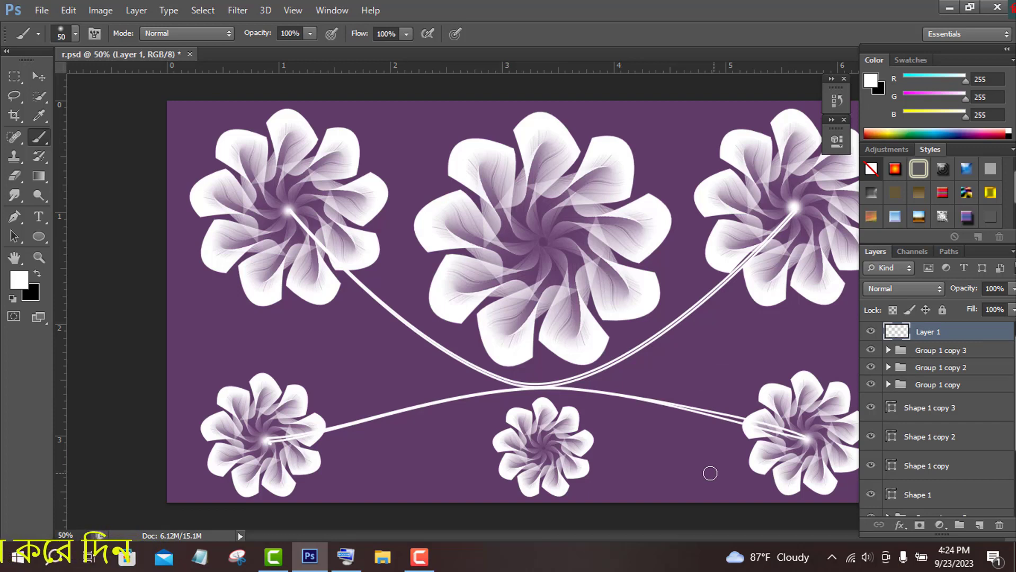
- Dab scattered soft white dots on both sides of the large central flower and between the two right-hand flowers
left_click(358, 362)
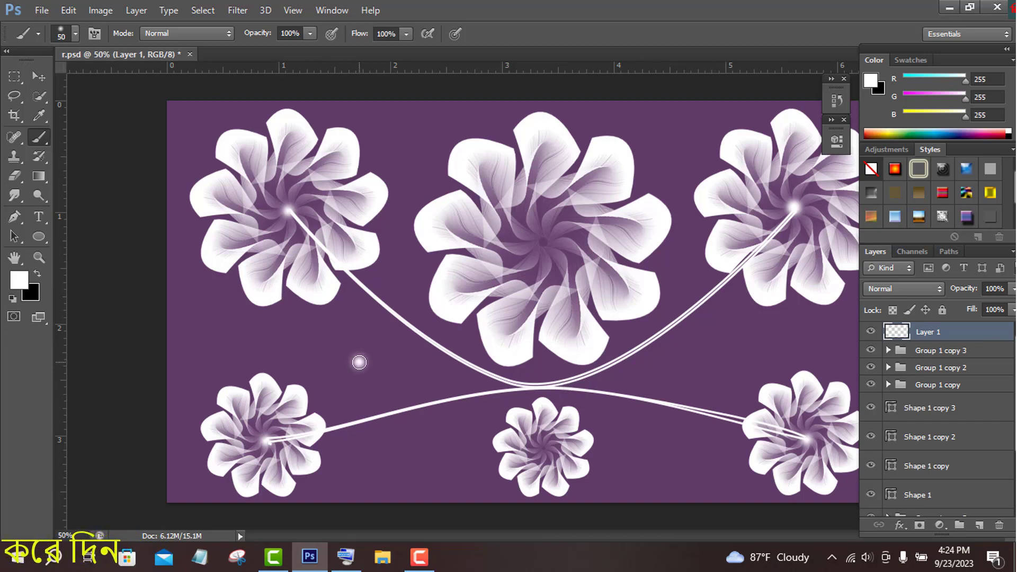
left_click(403, 266)
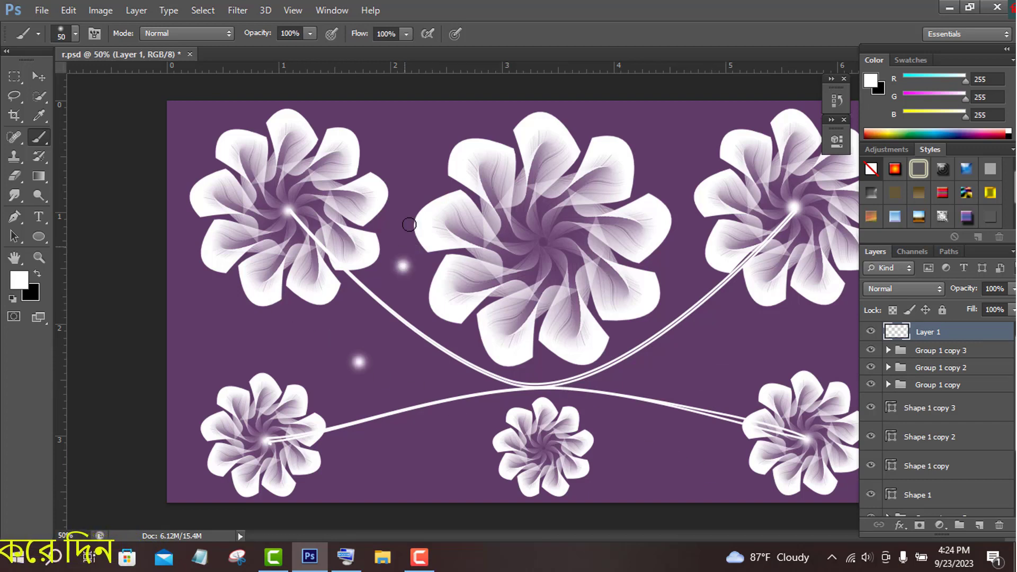
left_click(679, 156)
left_click(691, 255)
left_click(634, 371)
left_click(695, 390)
left_click(715, 329)
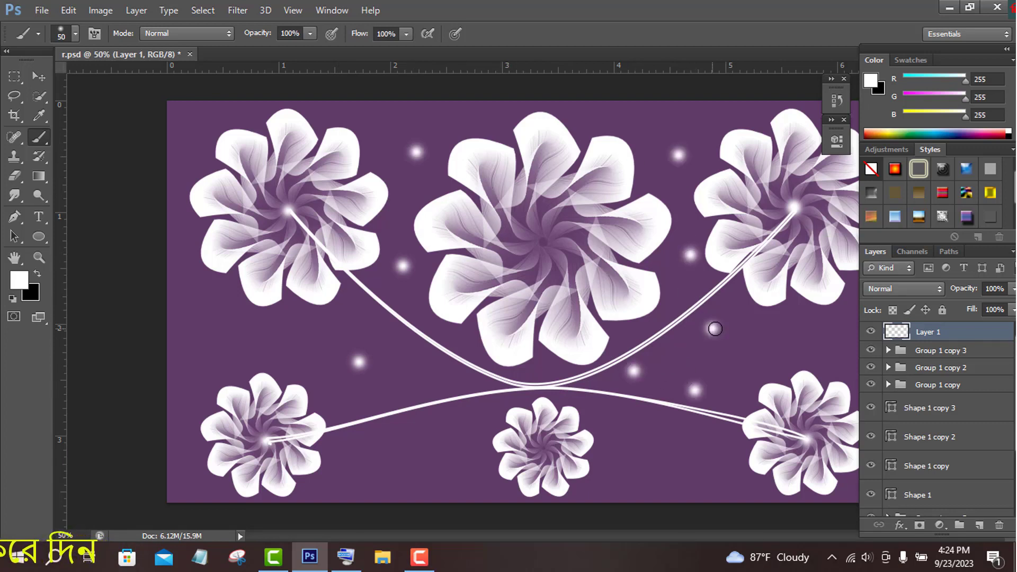
left_click(802, 346)
left_click(837, 320)
left_click(841, 355)
left_click(745, 363)
left_click(756, 321)
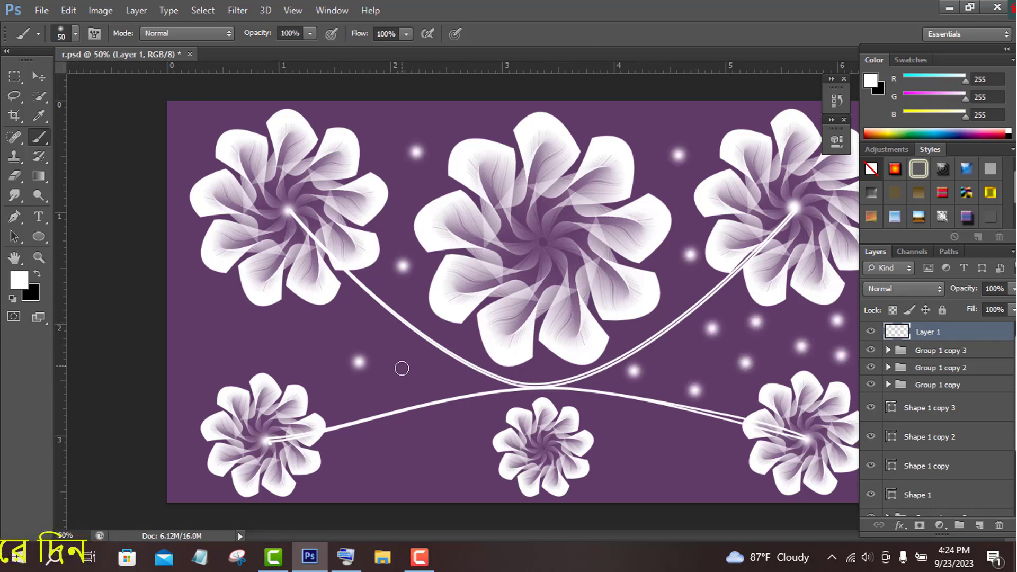
- Dab scattered soft white dots across the gap between the upper-left and lower-left flowers, out to the canvas edge
left_click(402, 368)
left_click(450, 385)
left_click(351, 323)
left_click(375, 397)
left_click(326, 397)
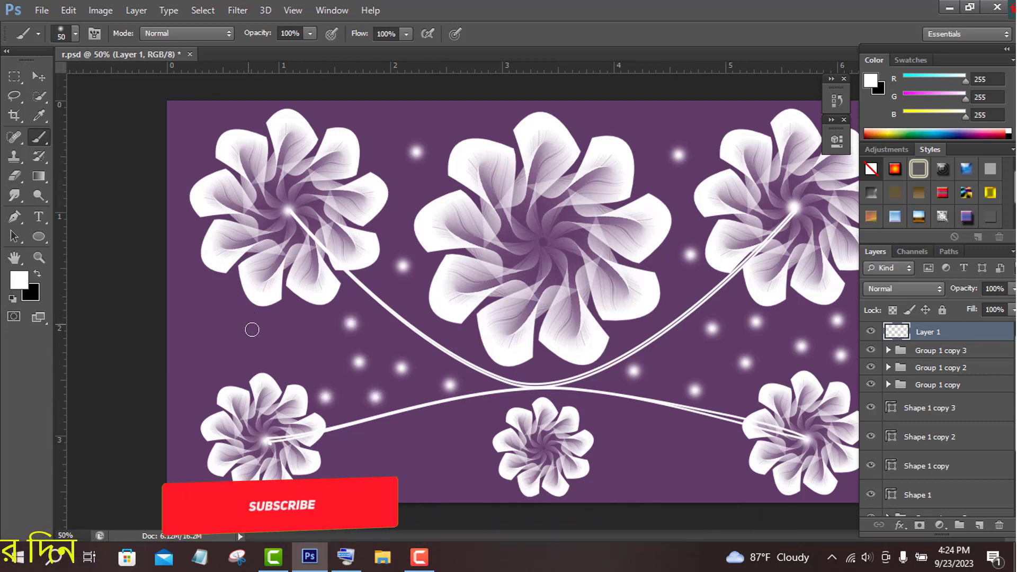
left_click(258, 335)
left_click(308, 324)
left_click(300, 357)
left_click(238, 355)
left_click(209, 365)
left_click(195, 383)
left_click(185, 344)
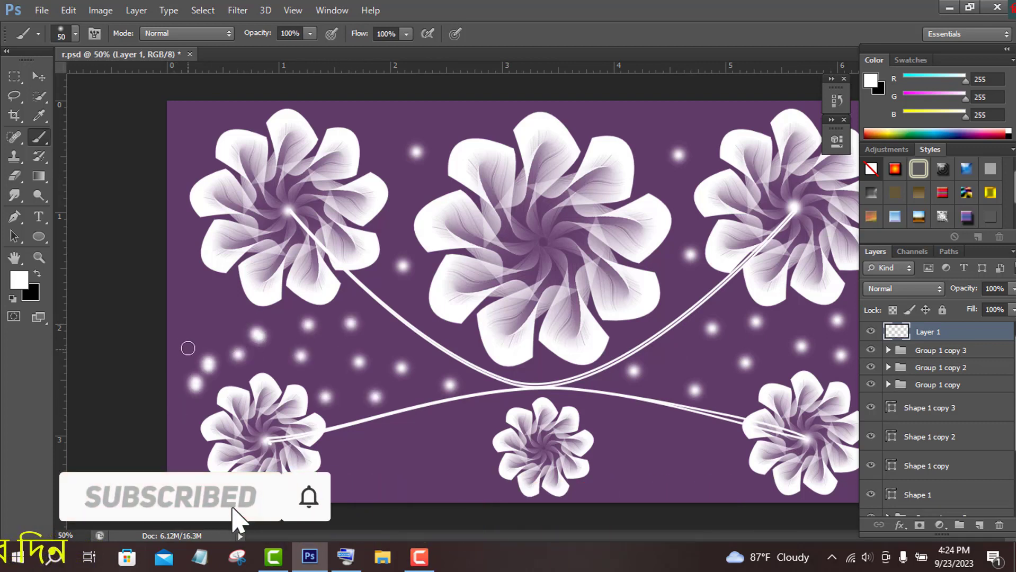
- Dab soft white dots up the canvas's left edge and around the upper-left flower, including the gap beside the central flower
left_click(196, 306)
left_click(231, 323)
left_click(219, 323)
left_click(228, 294)
left_click(194, 266)
left_click(184, 221)
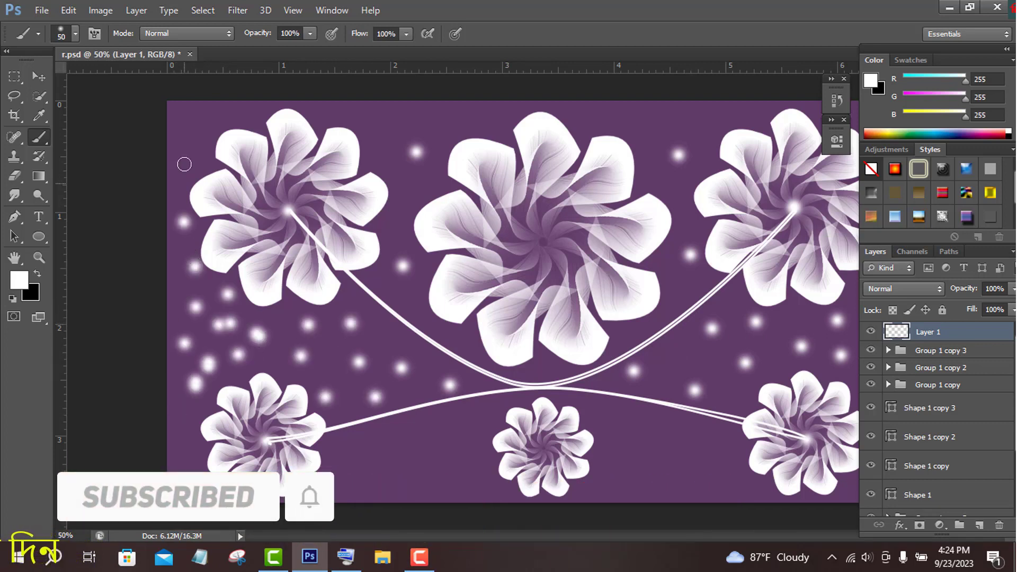
left_click(184, 157)
left_click(204, 131)
left_click(184, 117)
left_click(251, 116)
left_click(222, 110)
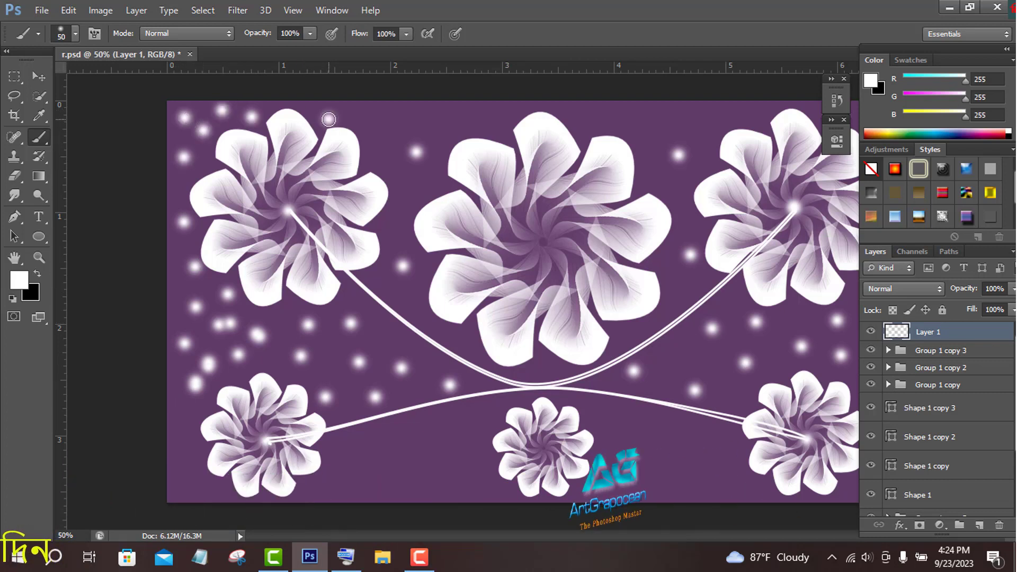
left_click(328, 118)
left_click(392, 120)
left_click(376, 143)
left_click(392, 182)
left_click(416, 194)
left_click(395, 230)
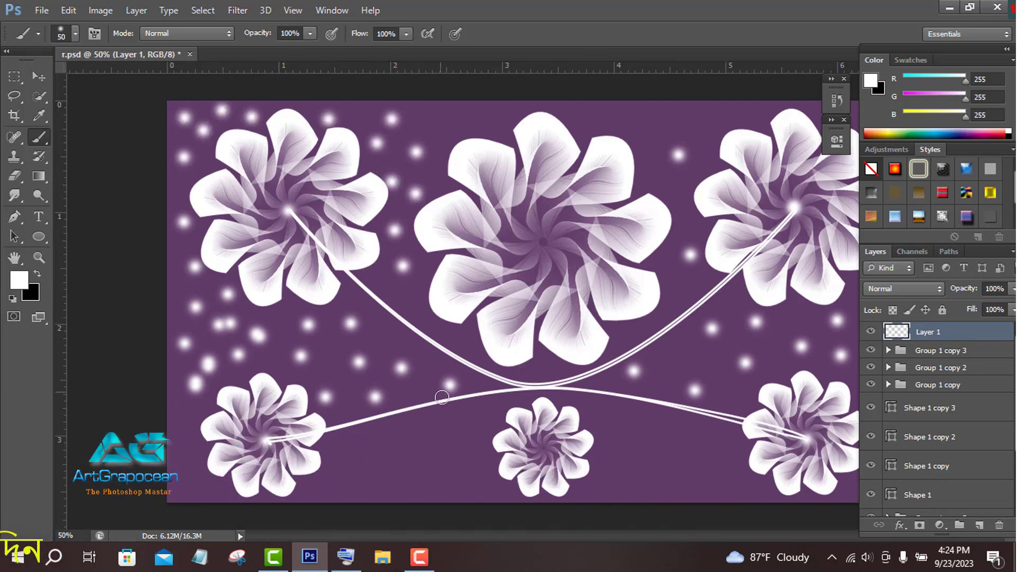
- Dab soft white dots around the lower-left flower, from the canvas edge and corner to just beneath the lower curve
left_click(190, 428)
left_click(175, 404)
left_click(181, 463)
left_click(187, 495)
left_click(201, 489)
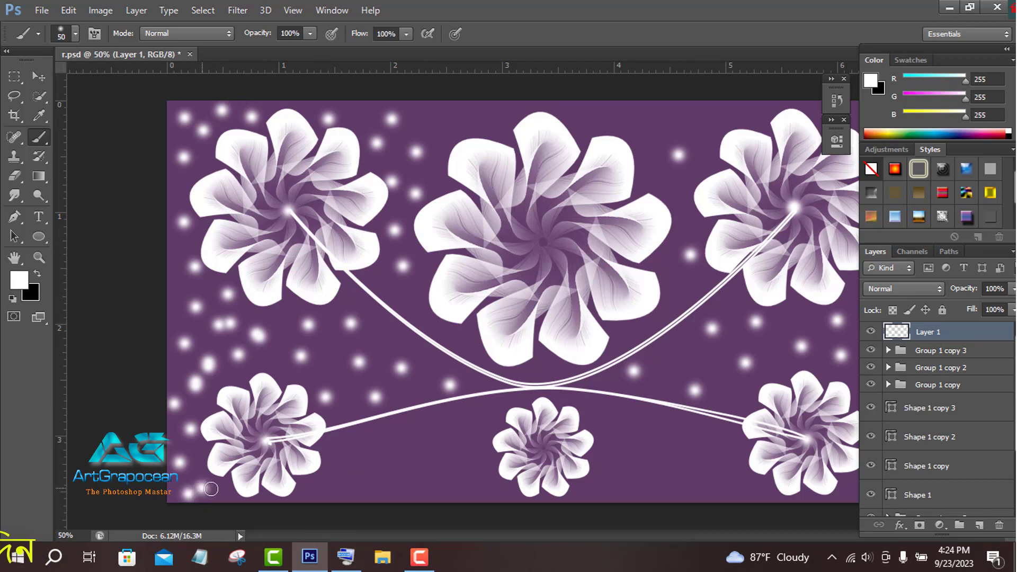
left_click(225, 495)
left_click(319, 491)
left_click(337, 458)
left_click(333, 444)
left_click(365, 440)
left_click(409, 435)
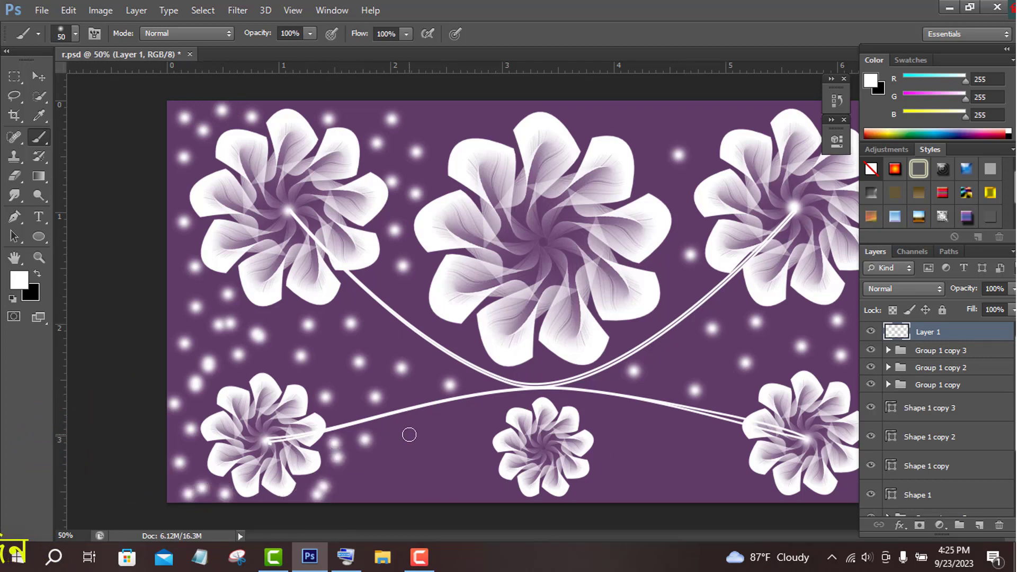
- Fill the area between the lower-left and lower-centre flowers with scattered soft white dots
left_click(462, 420)
left_click(498, 405)
left_click(459, 455)
left_click(402, 465)
left_click(359, 484)
left_click(410, 489)
left_click(461, 486)
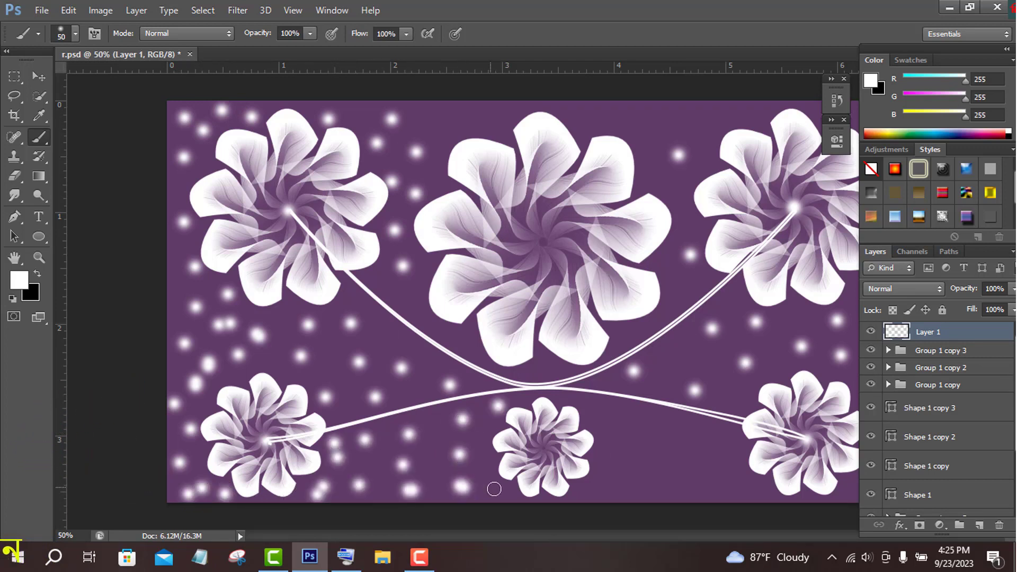
left_click(494, 489)
left_click(380, 460)
left_click(432, 451)
left_click(431, 479)
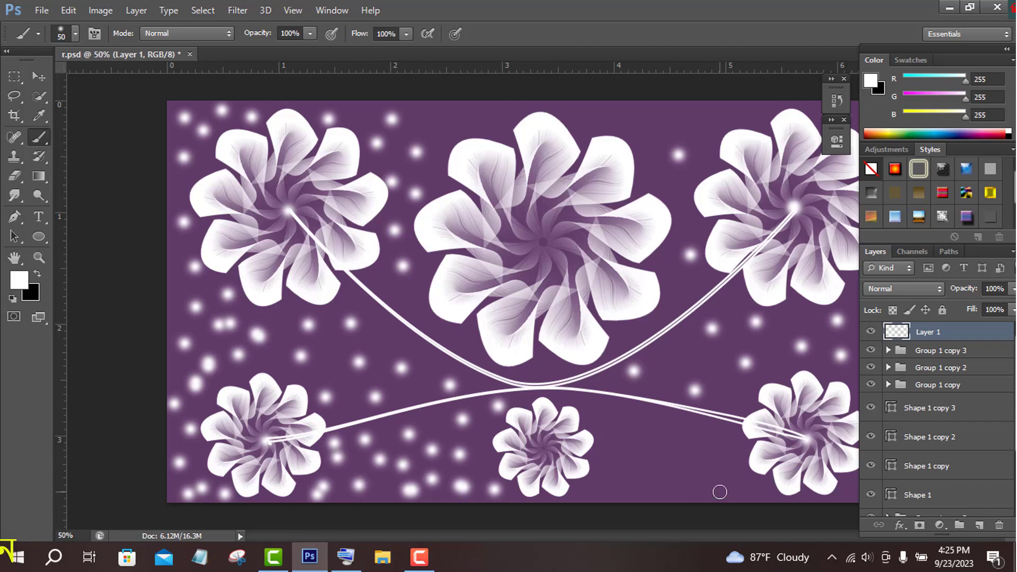
- Scatter soft white dots between the lower-centre and lower-right flowers, below the lower curve and along the bottom edge
left_click(598, 493)
left_click(609, 462)
left_click(612, 426)
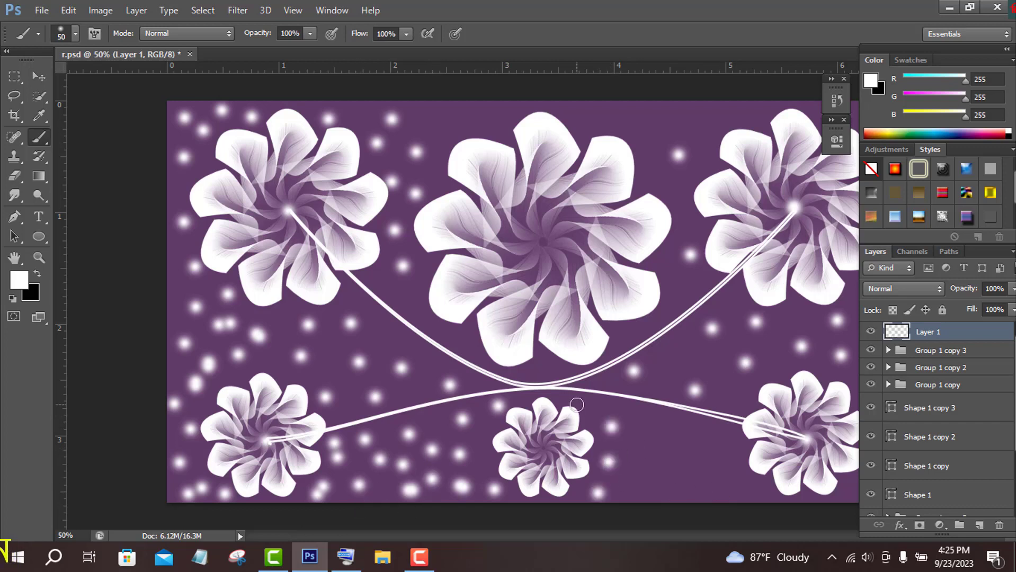
left_click(577, 404)
left_click(630, 426)
left_click(677, 487)
left_click(734, 466)
left_click(720, 432)
left_click(683, 445)
left_click(642, 477)
left_click(735, 495)
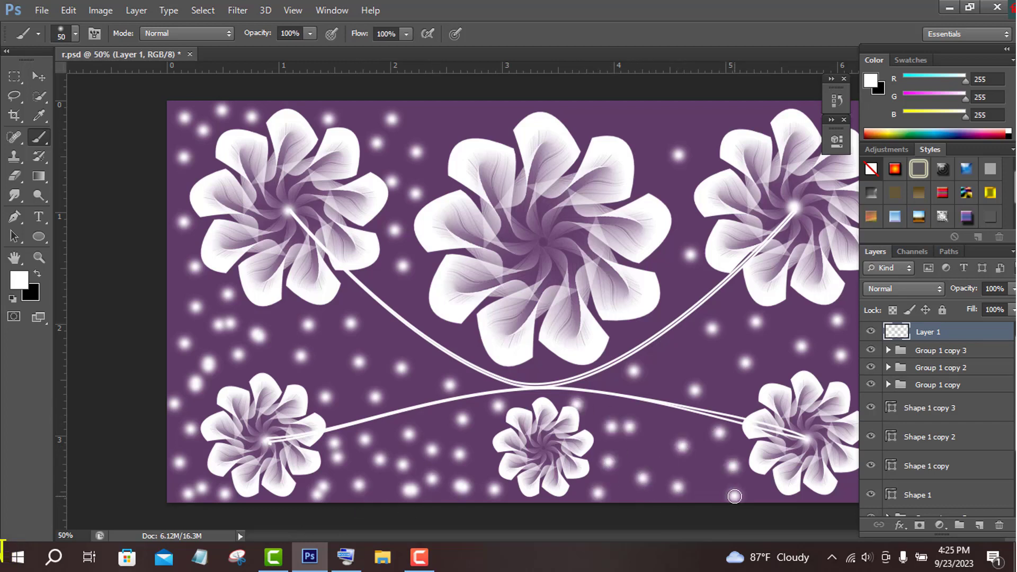
left_click(670, 417)
left_click(655, 453)
left_click(768, 493)
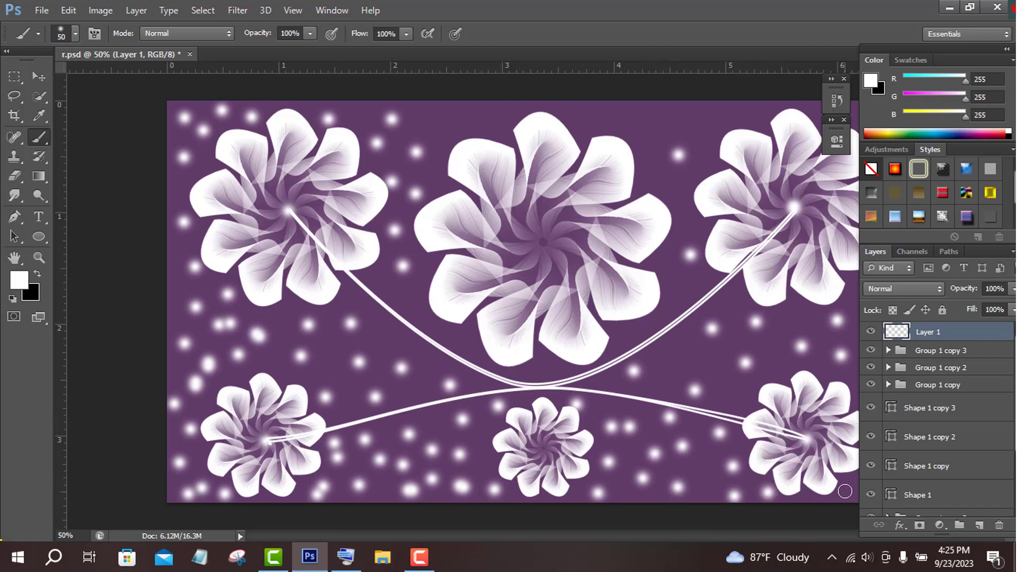
- Dab soft white dots close around the large central flower and along the canvas's top edge toward the upper-right flower
left_click(625, 329)
left_click(672, 298)
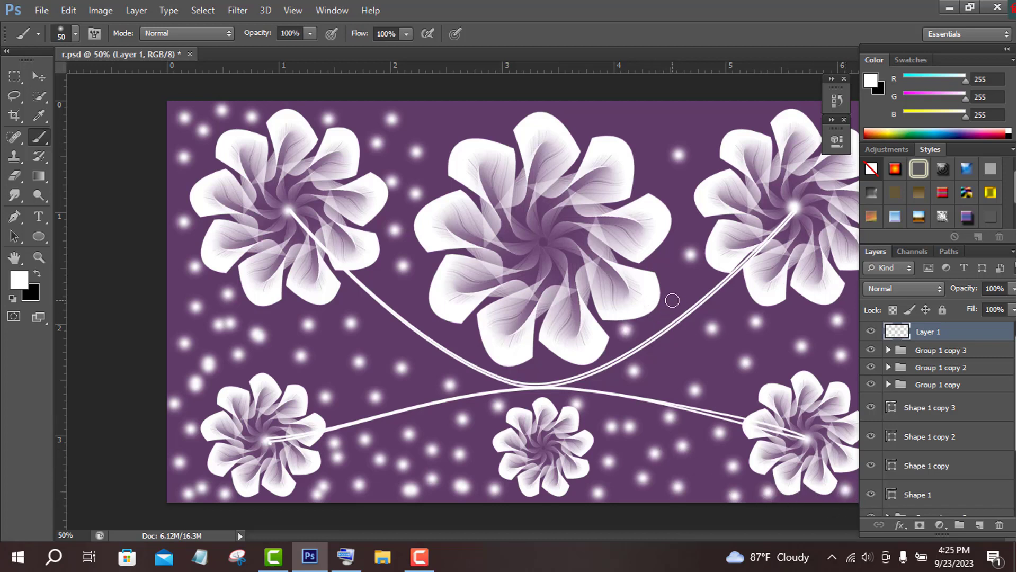
left_click(642, 117)
left_click(601, 115)
left_click(500, 124)
left_click(452, 116)
left_click(410, 310)
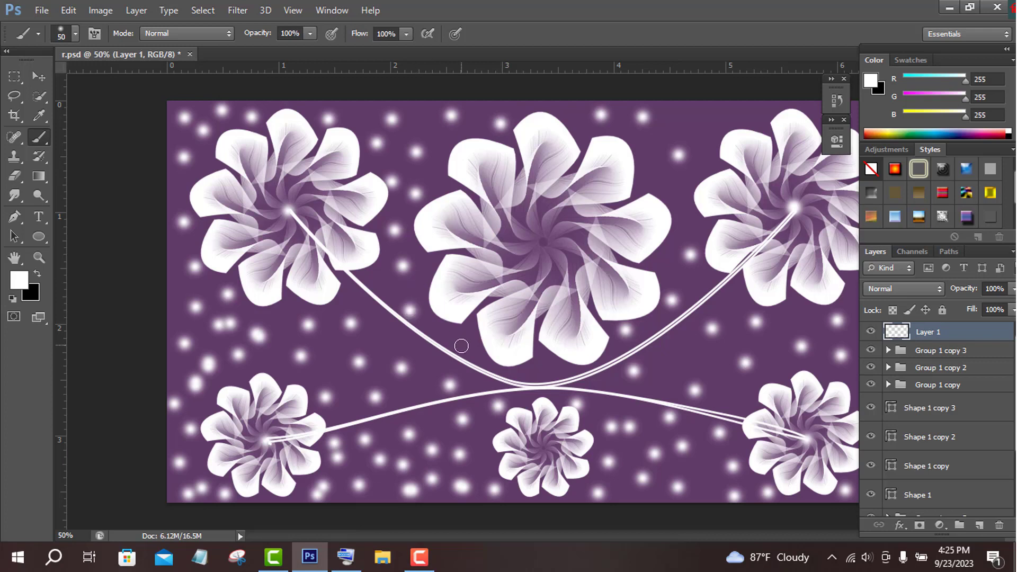
left_click(463, 346)
left_click(540, 369)
left_click(764, 109)
left_click(701, 111)
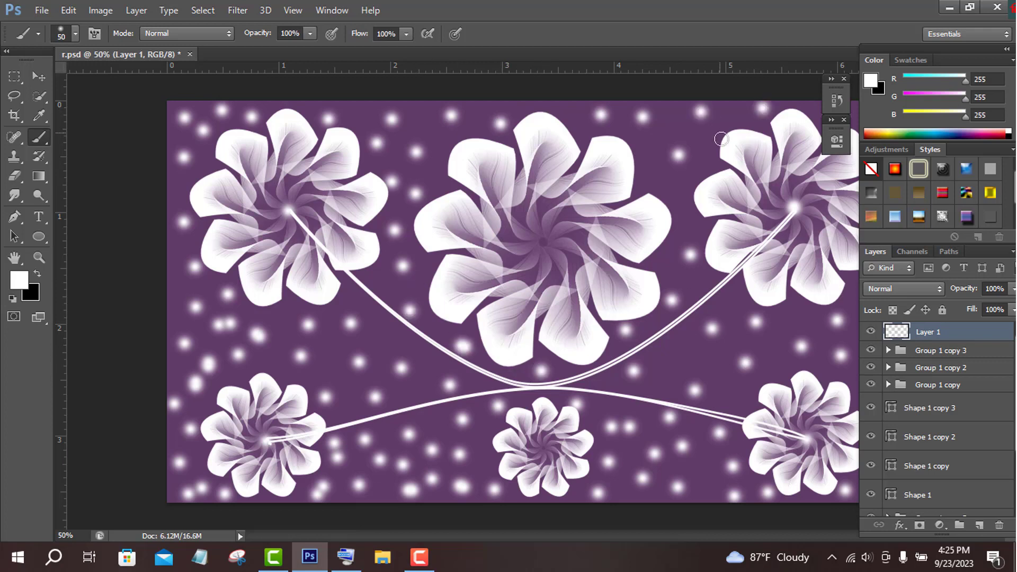
left_click(665, 180)
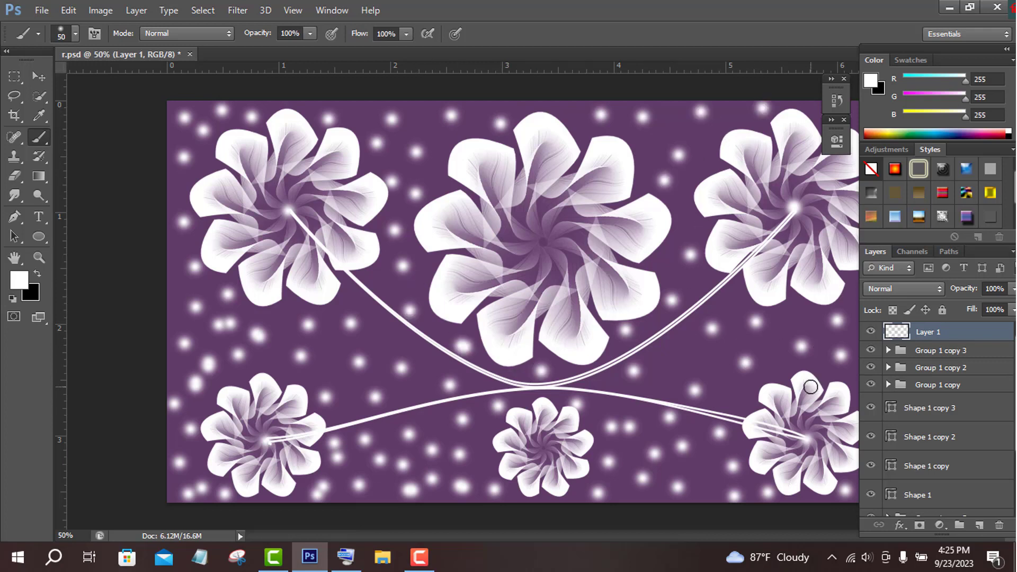
- Collapse and shift the panel group to uncover the canvas's right edge, and dab soft white dots along that edge and upper corner
left_click(1007, 49)
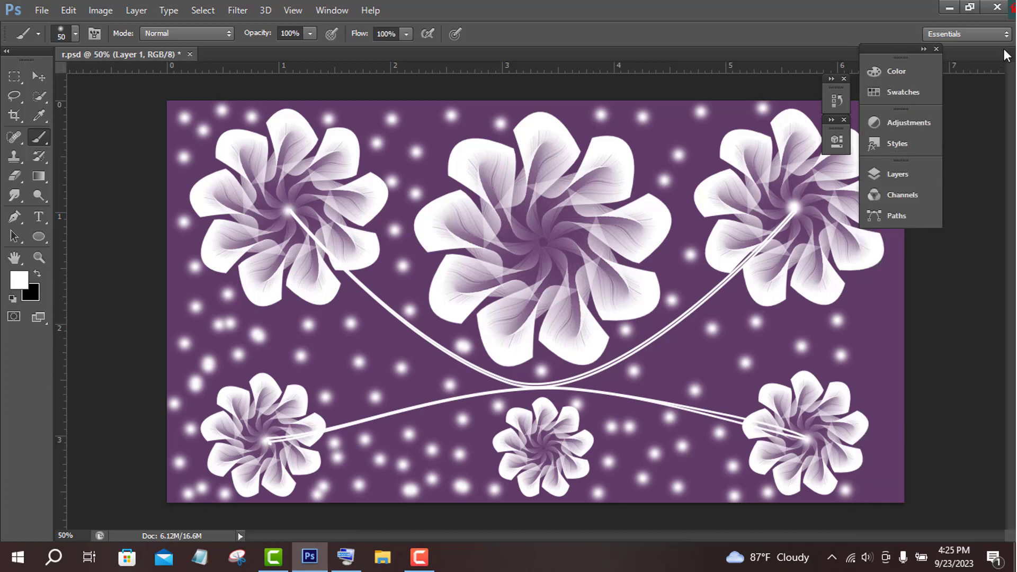
left_click(895, 276)
left_click(867, 300)
left_click(894, 344)
left_click(882, 389)
left_click(895, 444)
left_click(884, 489)
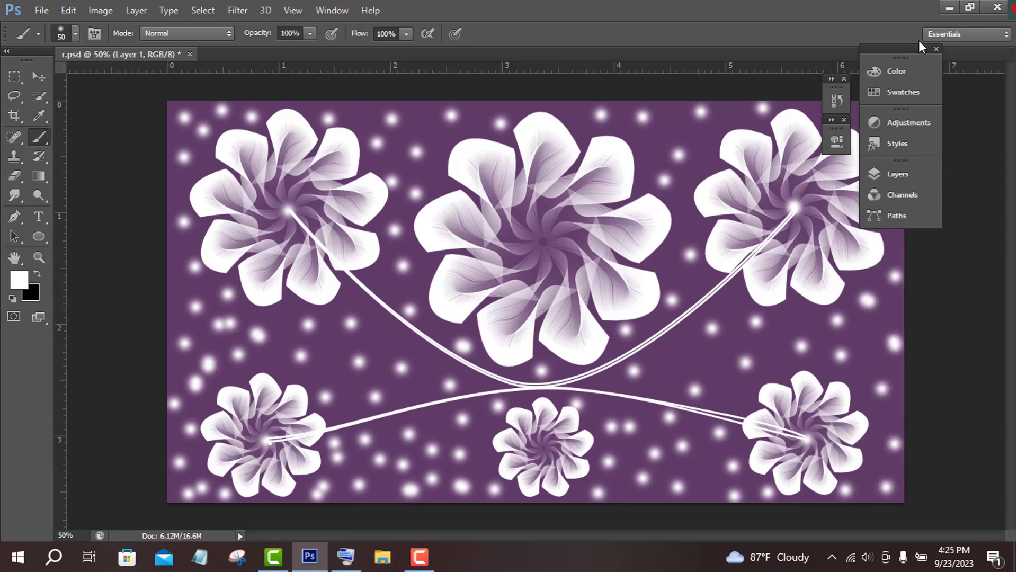
left_click_drag(908, 47, 968, 54)
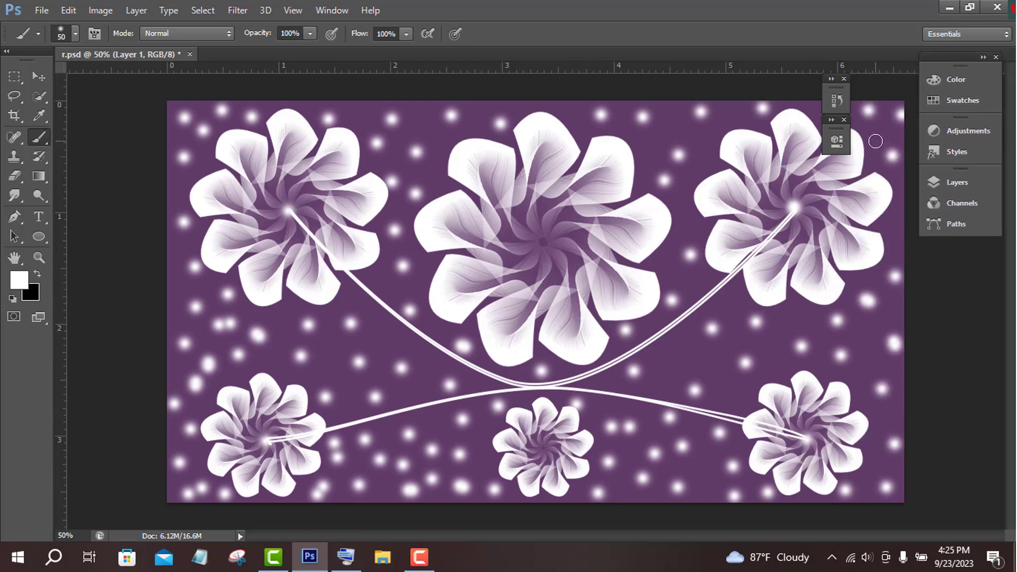
left_click(876, 141)
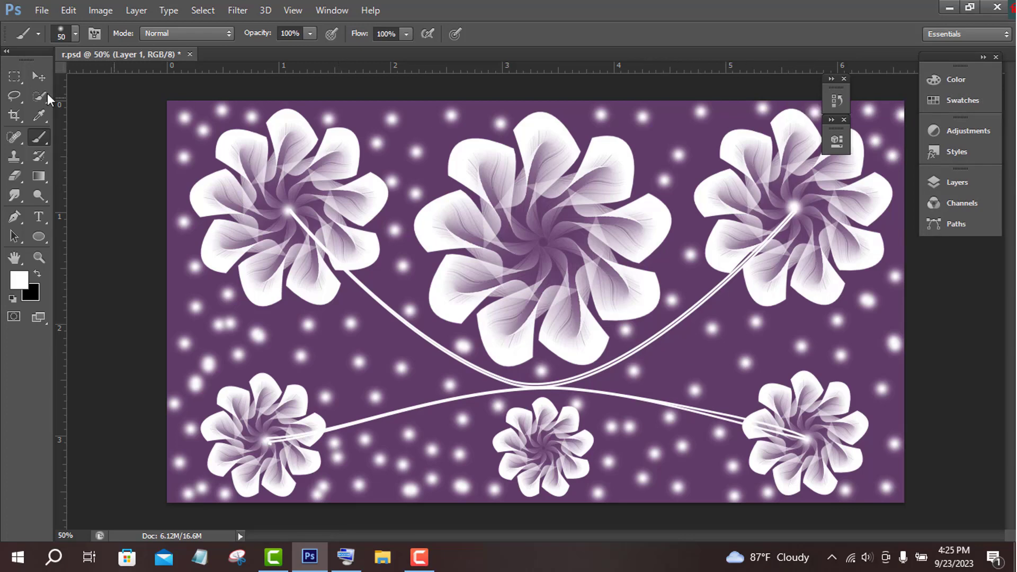
- Save the changes to r.psd and close the document
left_click(41, 10)
left_click(65, 178)
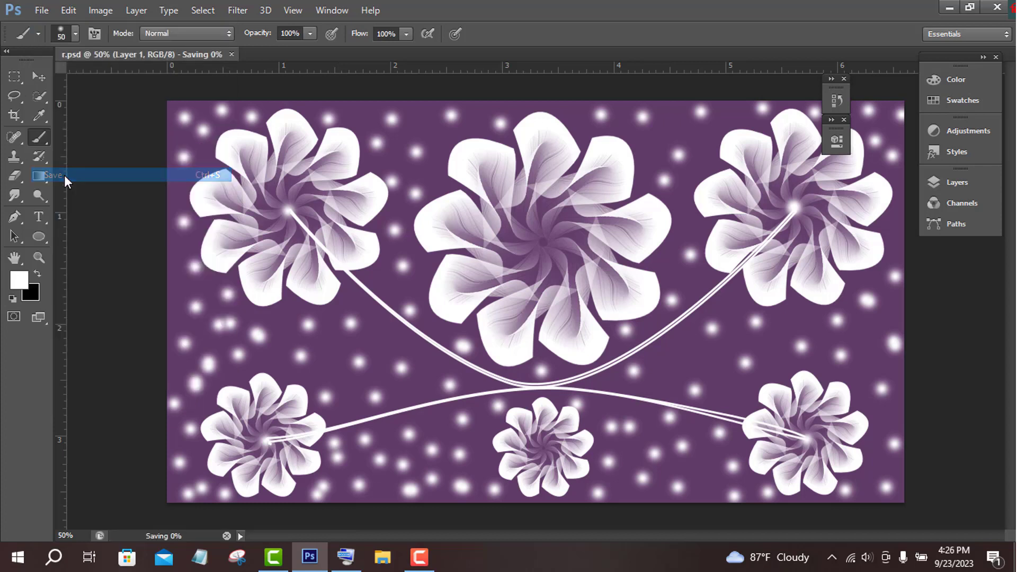
left_click(184, 55)
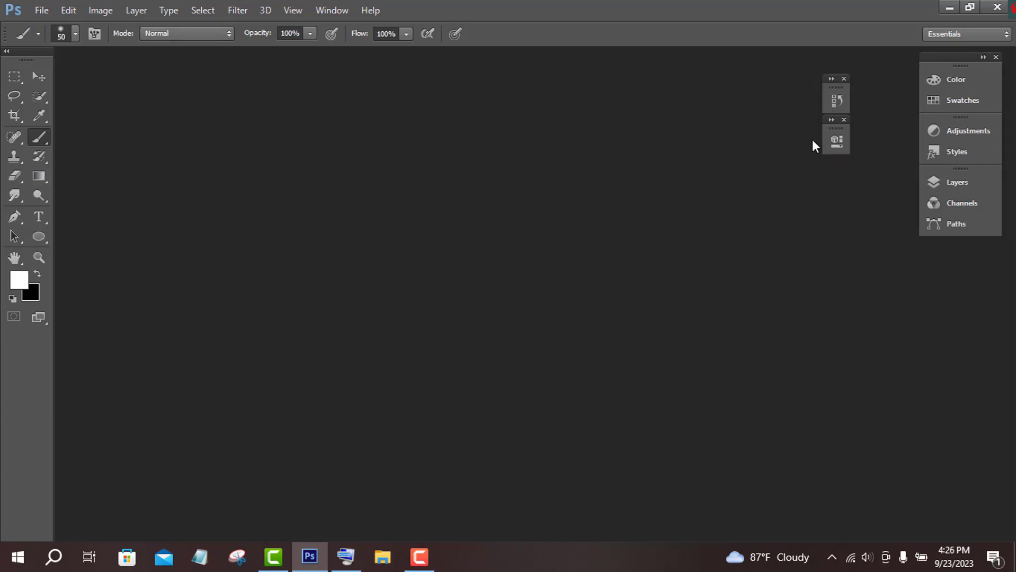
left_click(980, 58)
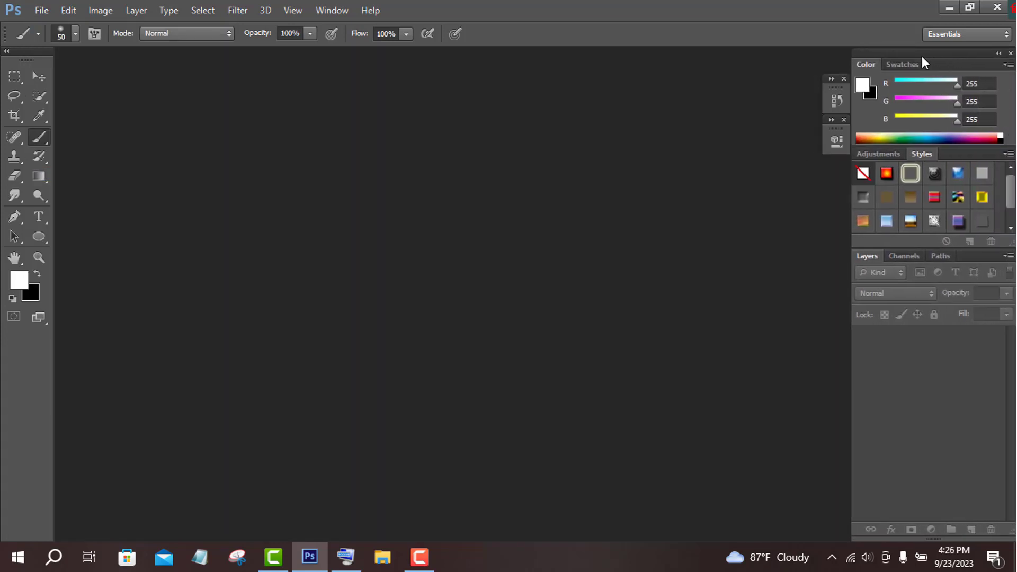